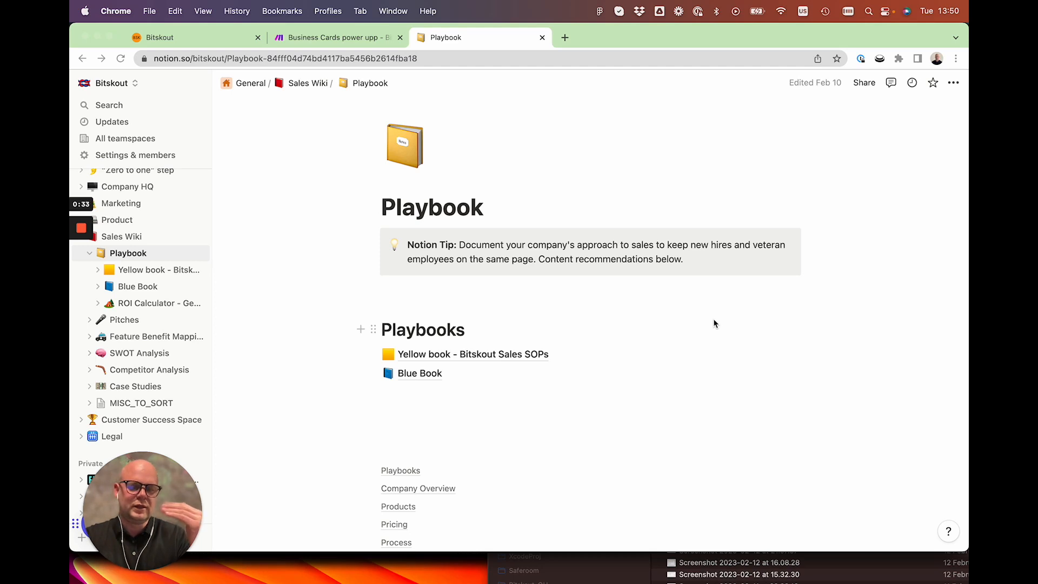
- Switch to the Business Cards power upp - Bitskout scenario in Make and view its module flow
left_click(358, 48)
left_click_drag(431, 378, 454, 364)
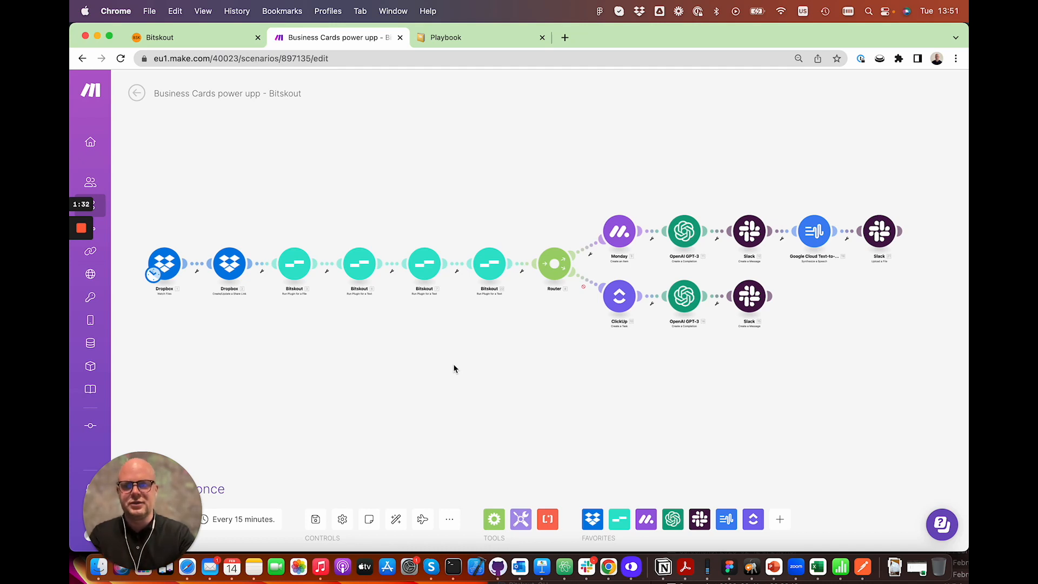
- Switch to the Notion Playbook, review the sections of the Yellow book - Bitskout Sales SOPs page, and return to the Playbook page
left_click(504, 38)
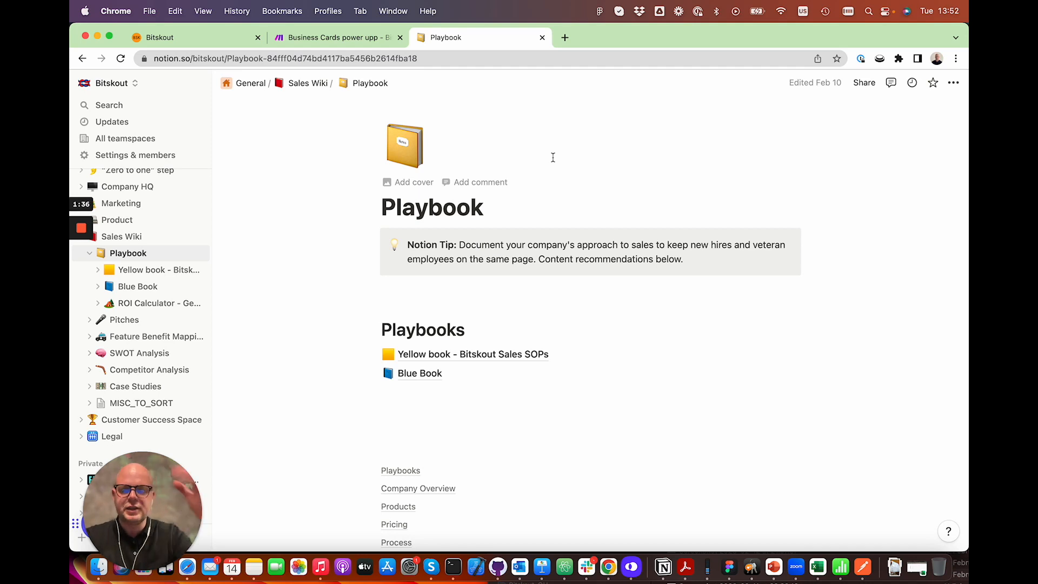
left_click(519, 354)
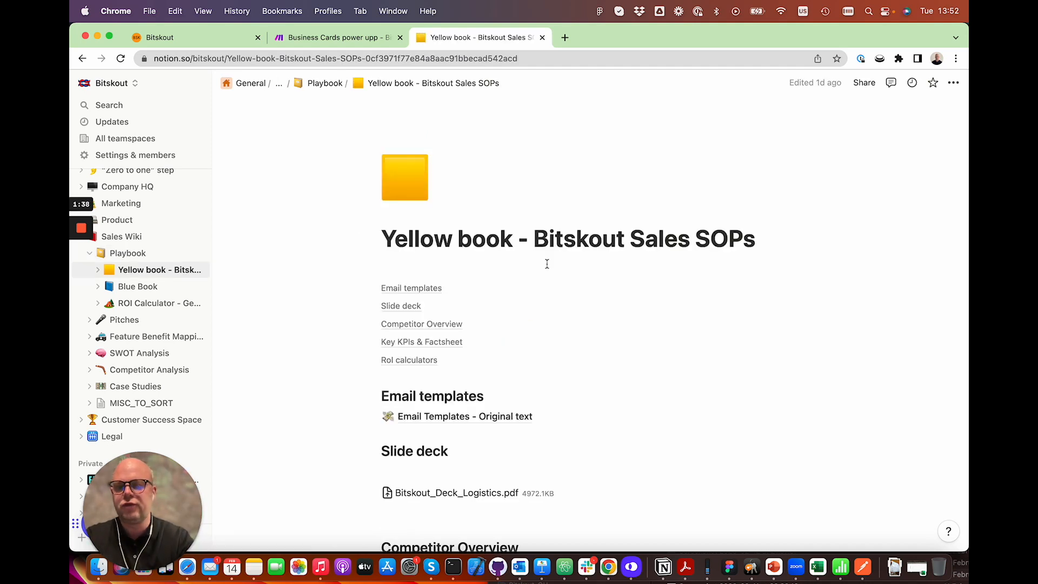
scroll(547, 263, "down", 5)
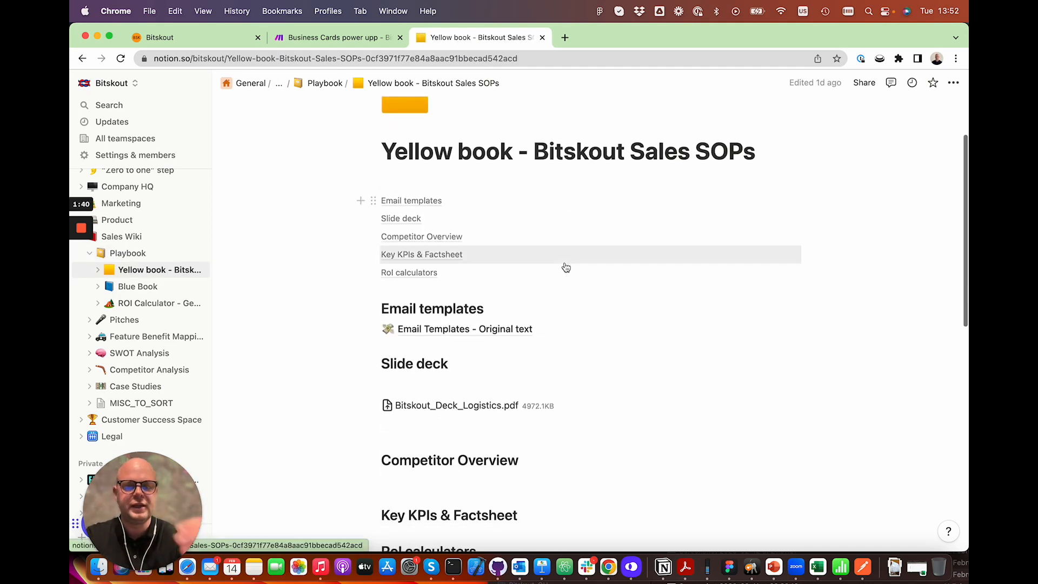
scroll(568, 268, "down", 6)
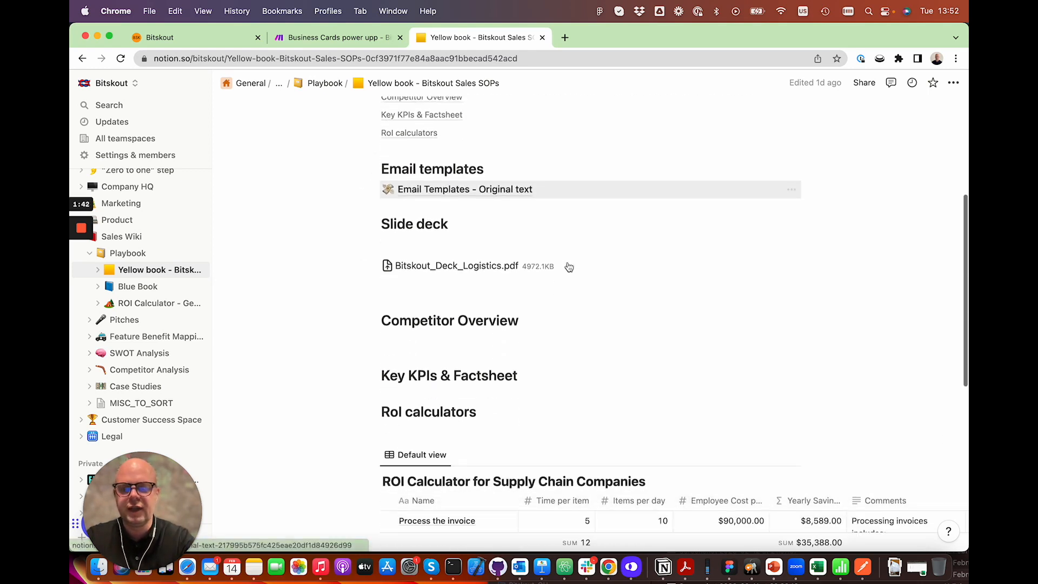
scroll(568, 262, "down", 4)
scroll(567, 262, "up", 7)
scroll(568, 263, "up", 4)
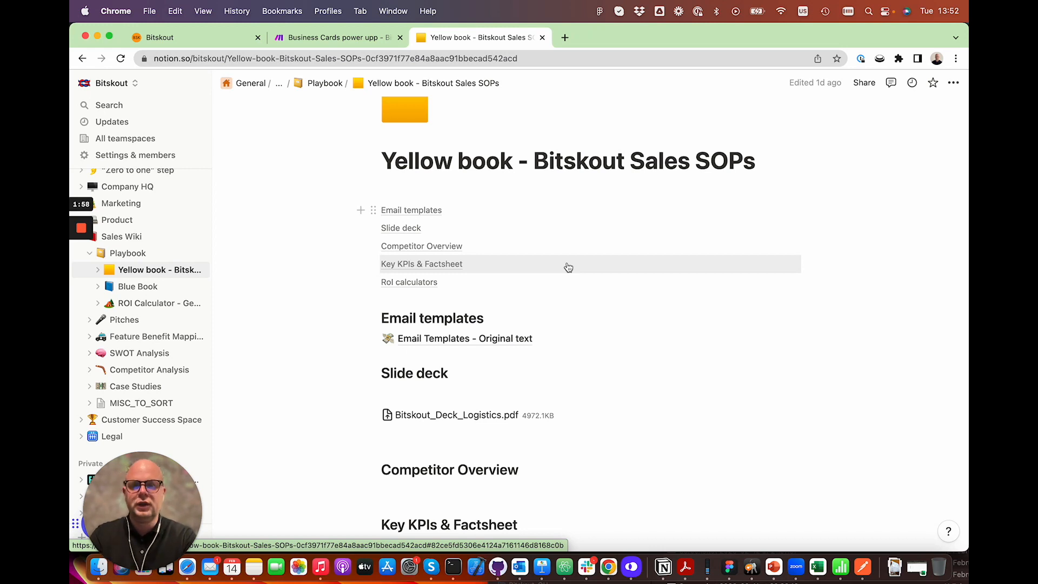
scroll(550, 264, "up", 2)
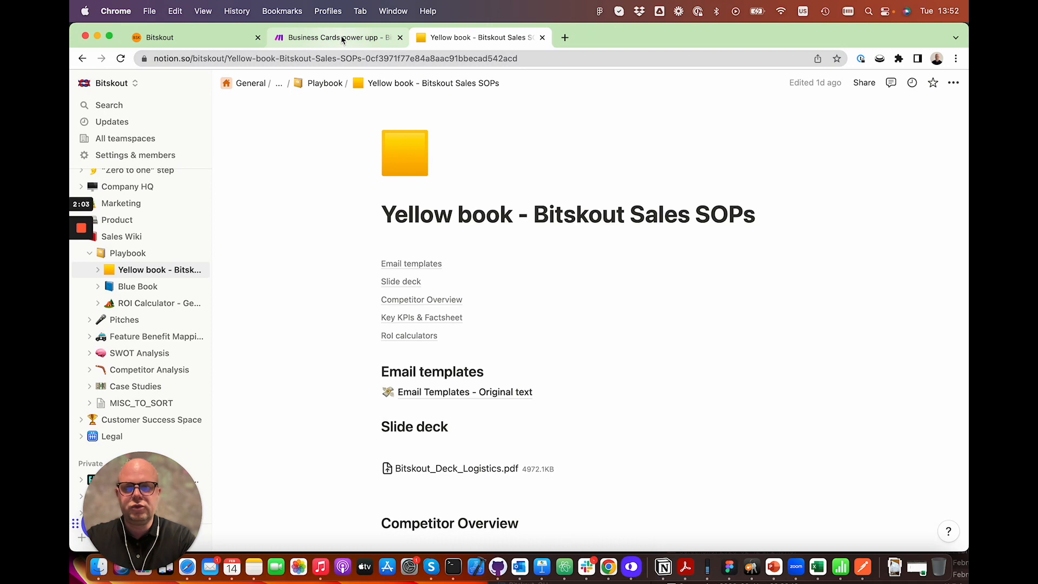
scroll(505, 306, "down", 1)
scroll(454, 166, "up", 2)
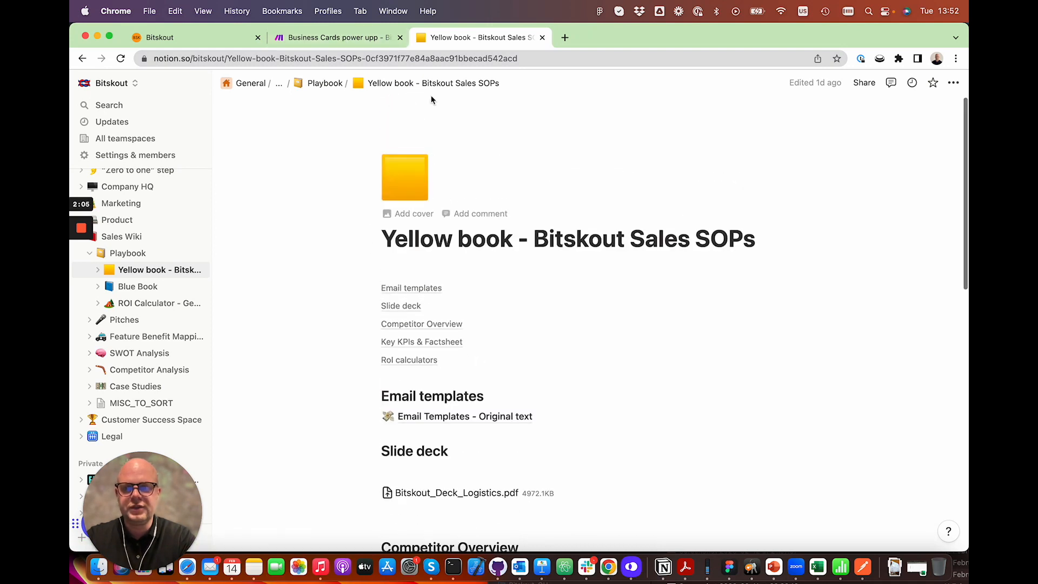
left_click(319, 82)
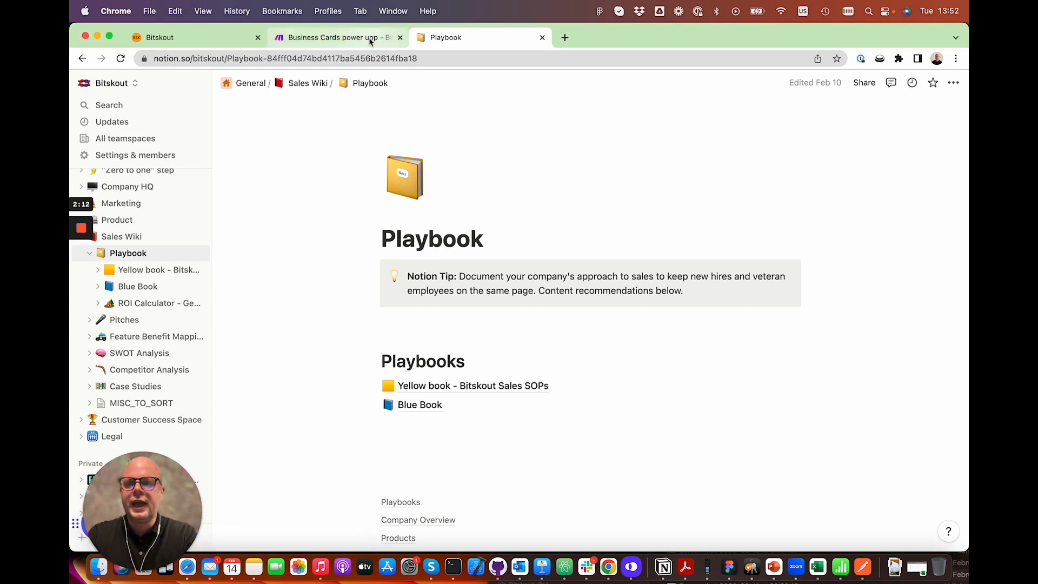
- Switch to Bitskout and start creating a new Understand plugin for classification
left_click(238, 37)
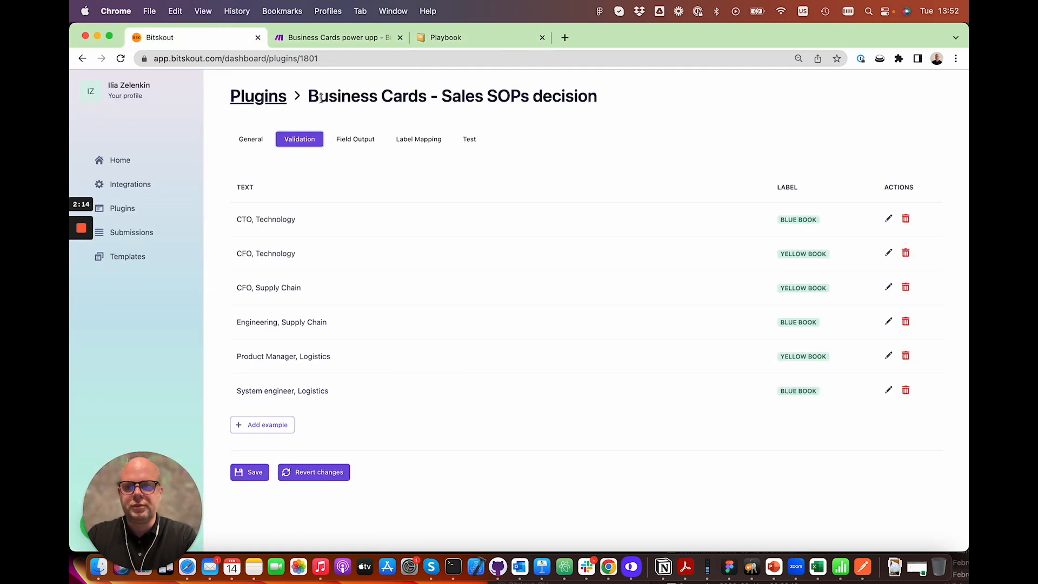
left_click_drag(308, 96, 606, 102)
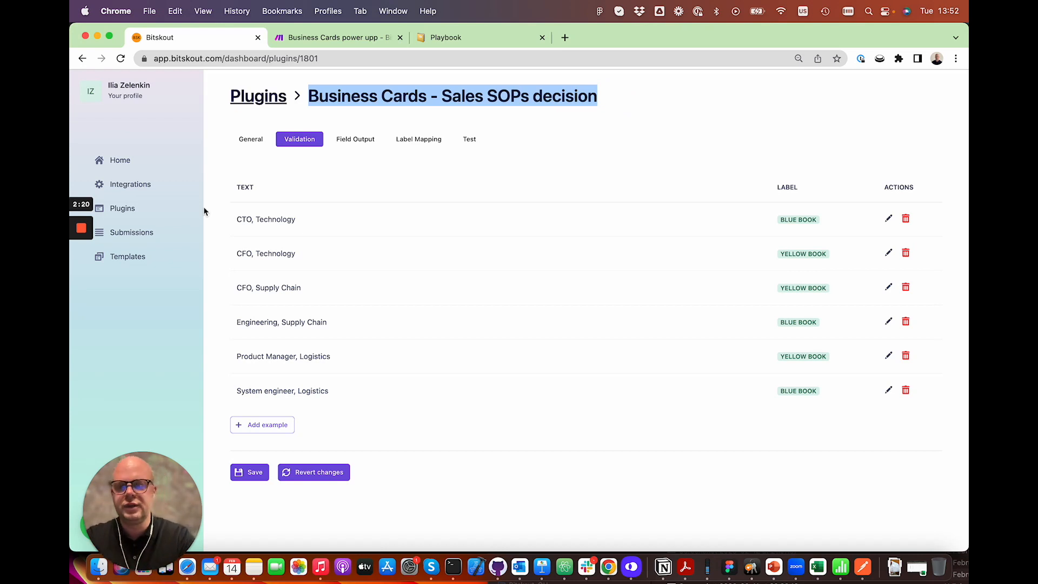
left_click(139, 210)
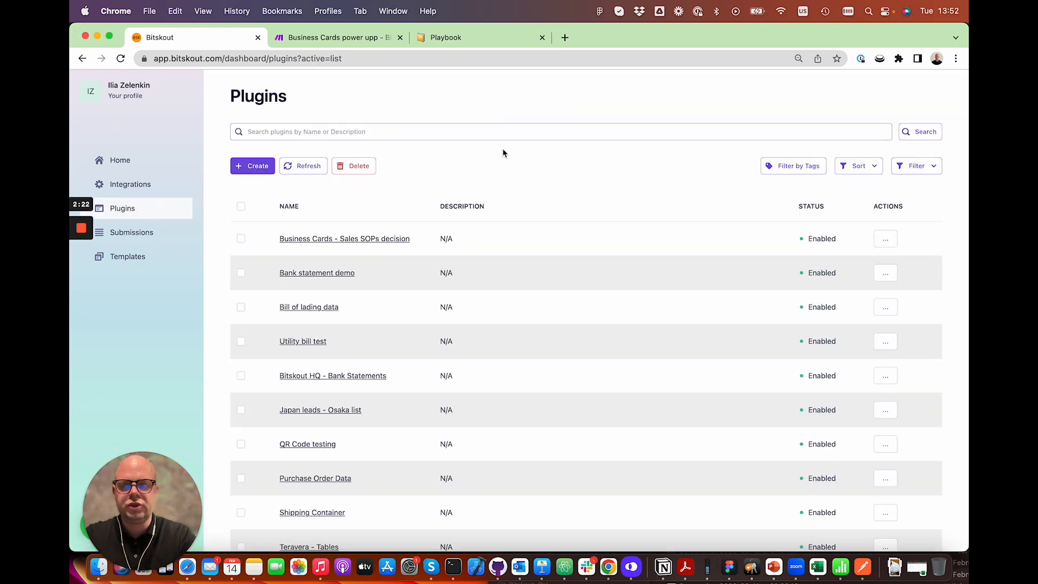
left_click(267, 169)
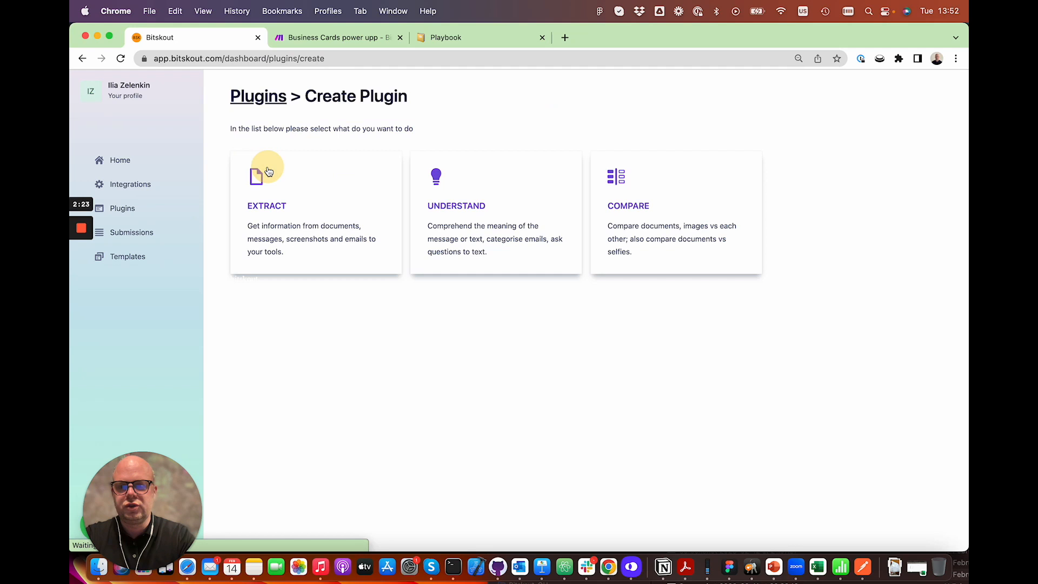
left_click(525, 203)
left_click(625, 236)
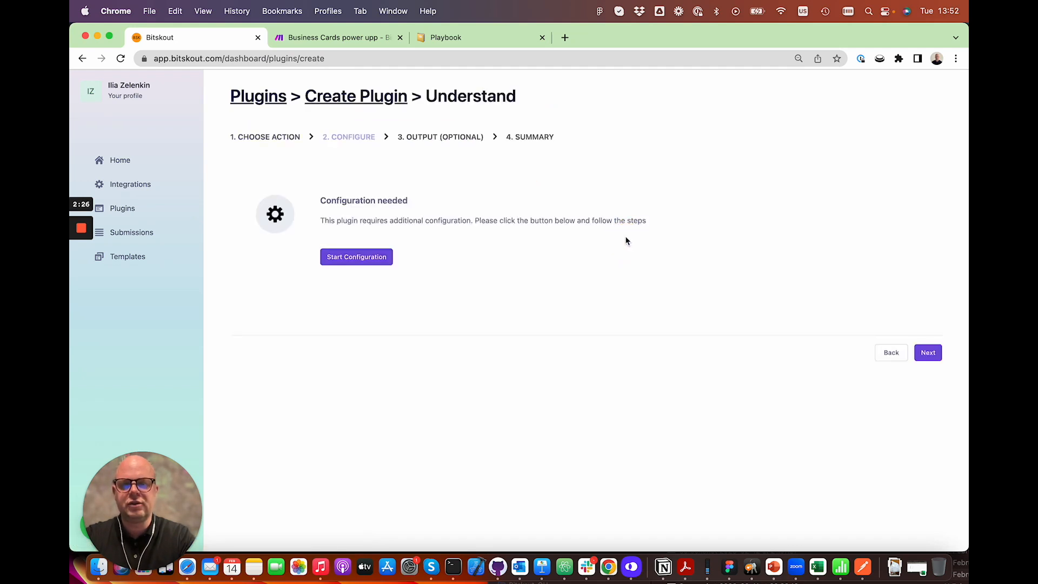
- Start the classification configuration and choose Setup Manually as its source
left_click(389, 261)
left_click(282, 253)
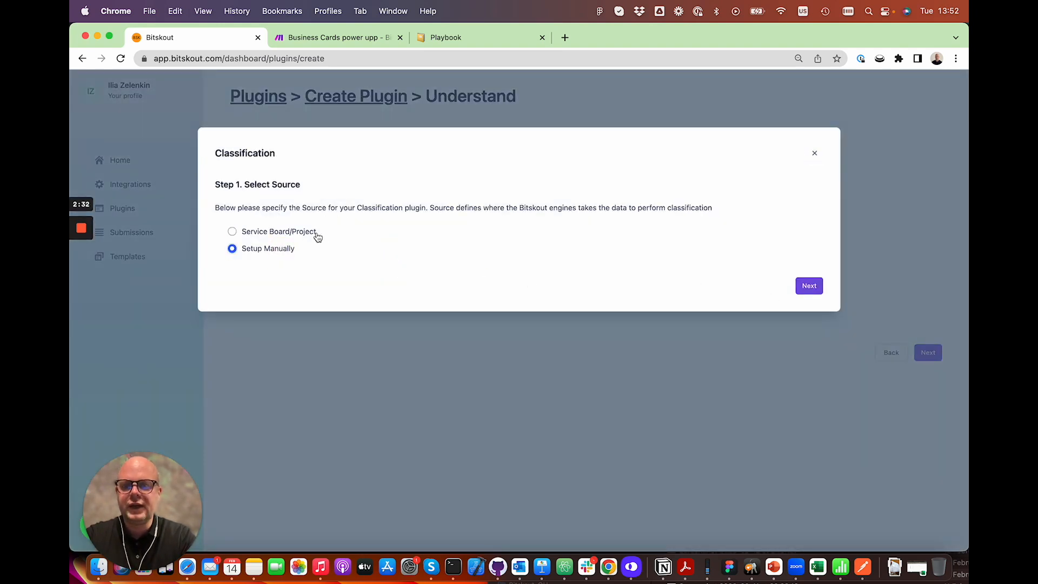
left_click(813, 289)
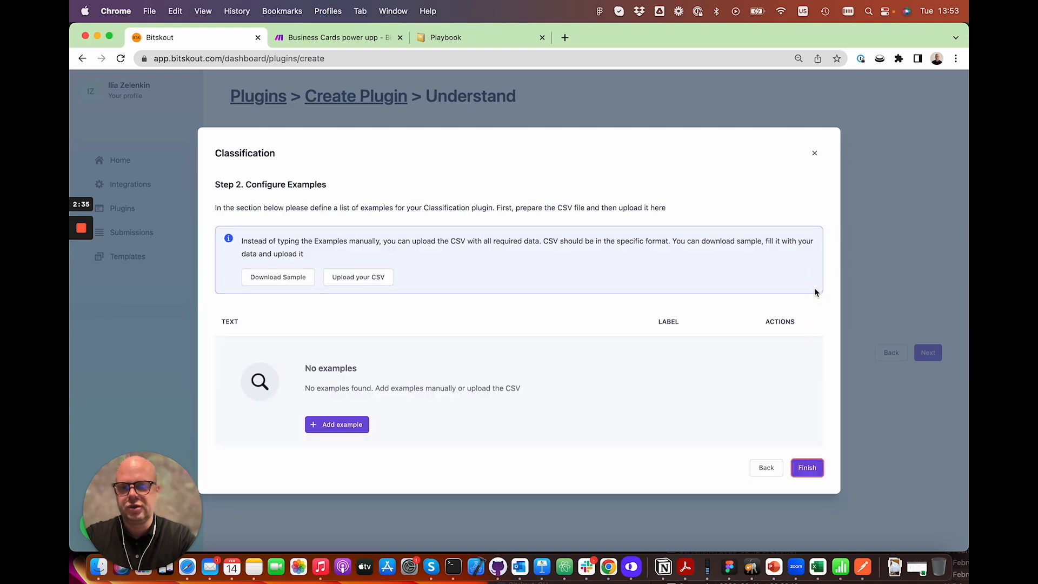
- Add a classification example with the text "CTO, Technology" and the label "Yellow book"
left_click(360, 424)
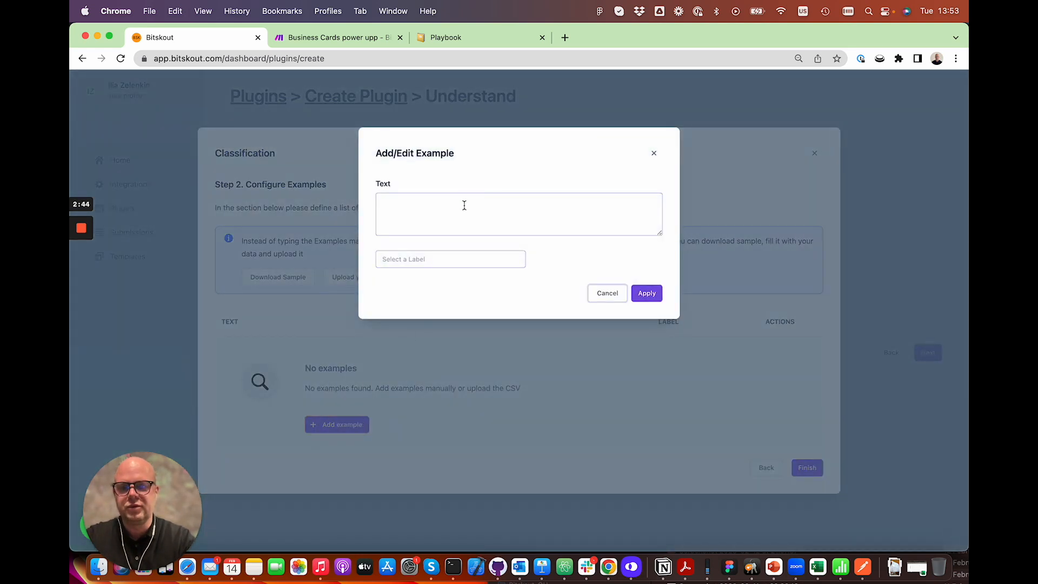
left_click(463, 205)
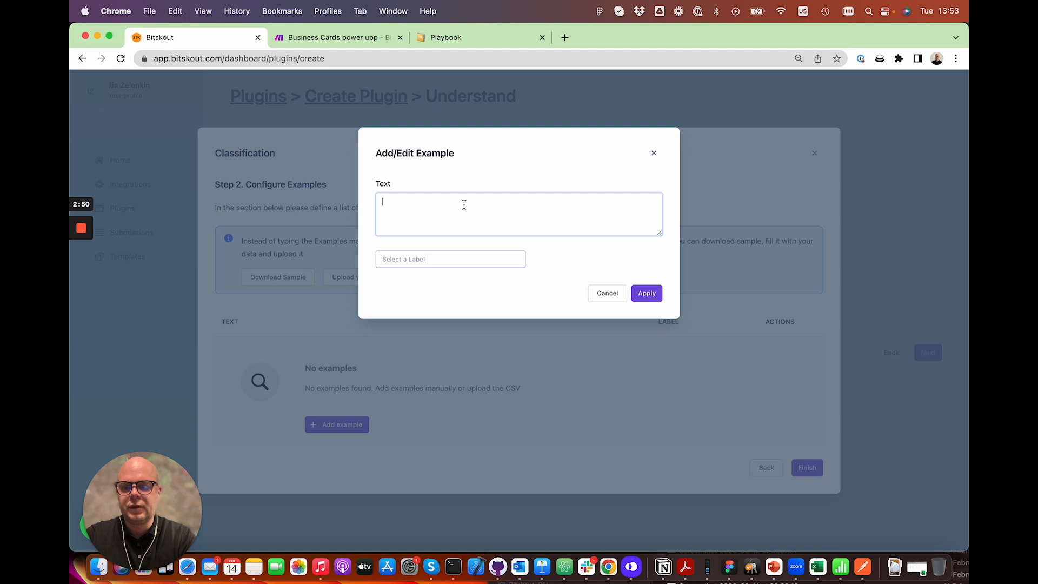
type("CTO")
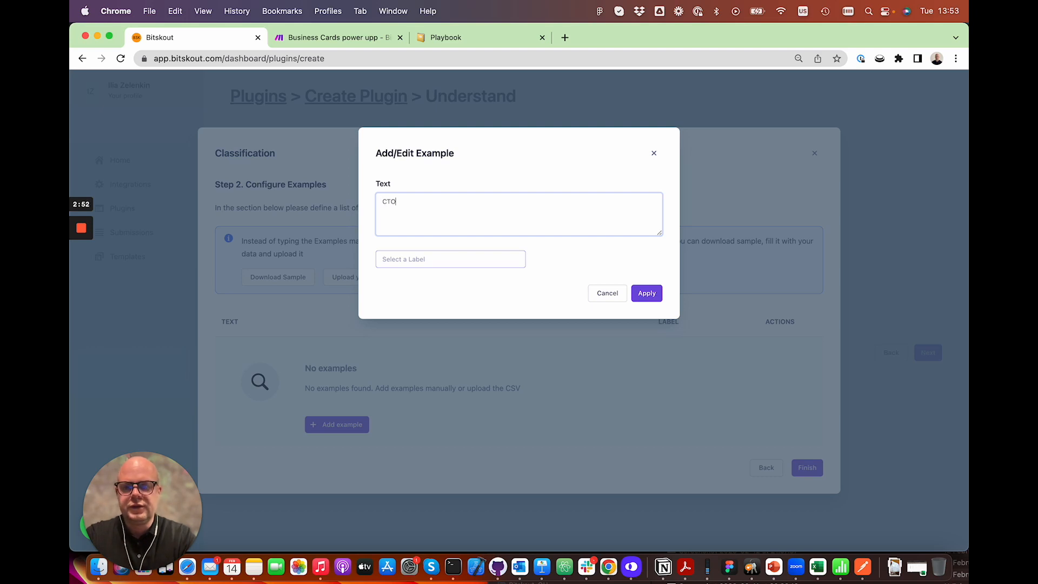
type(", Technology")
key("Tab")
type("Yellow book")
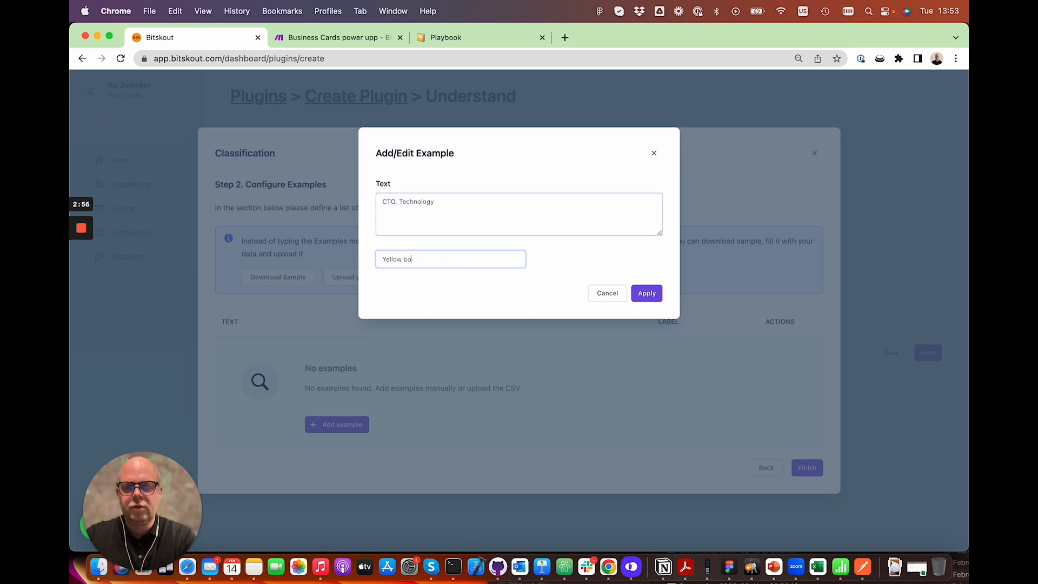
key("BackSpace")
key("BackSpace")
type("k")
left_click(649, 292)
- Add a second classification example with the text "CFO, Technology" and the label "Blue book"
left_click(251, 392)
left_click(396, 201)
type("CFO, Technology")
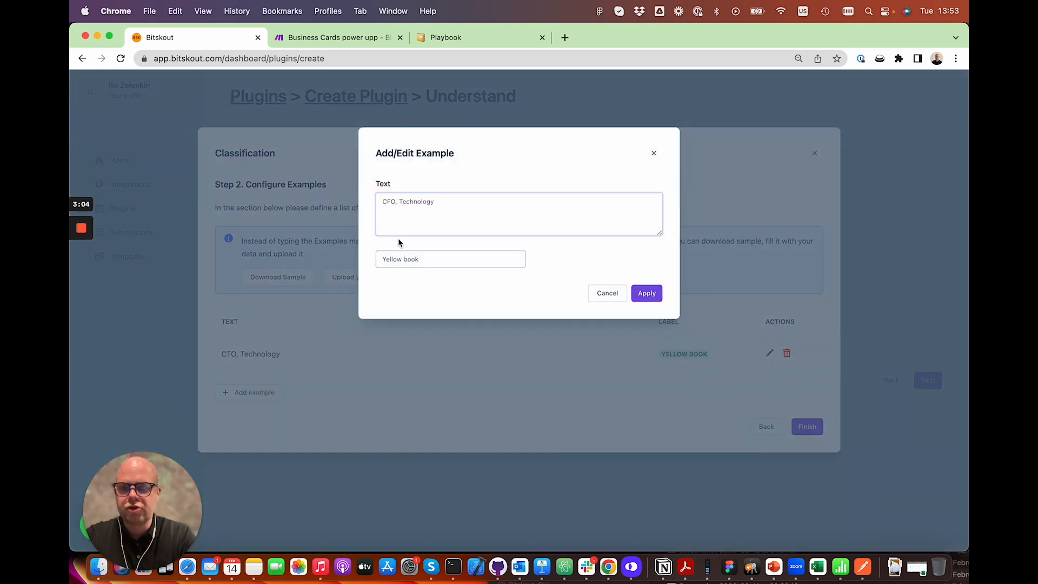
left_click_drag(434, 259, 369, 261)
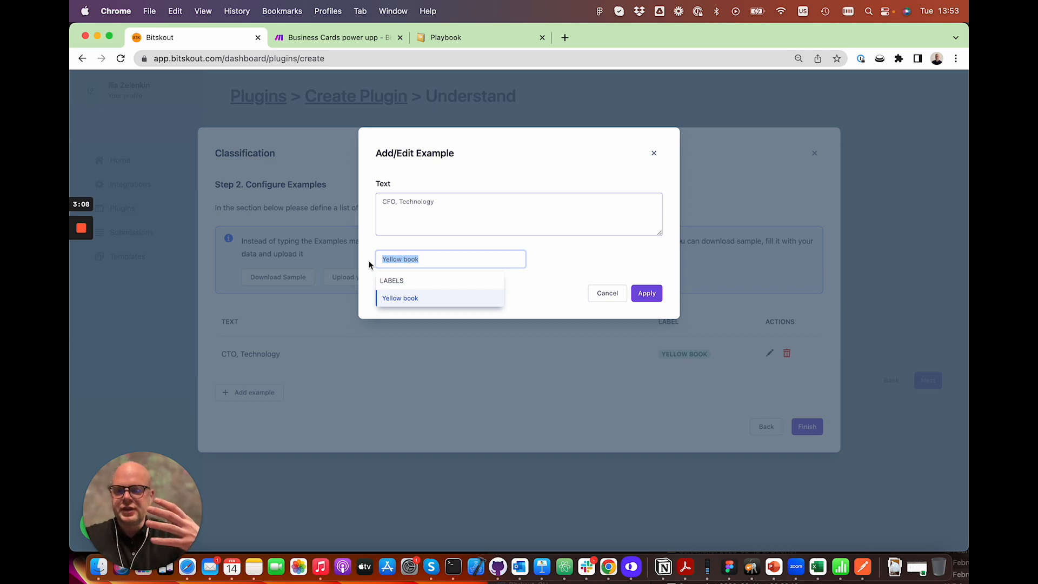
type("Ble")
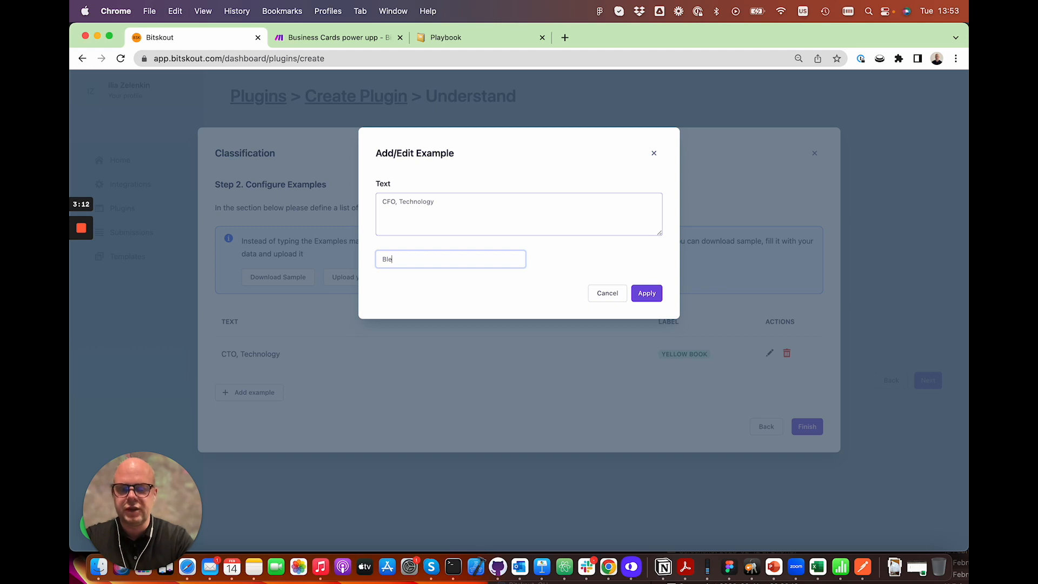
type("ue bo")
key("BackSpace")
key("BackSpace")
type("book")
left_click(651, 293)
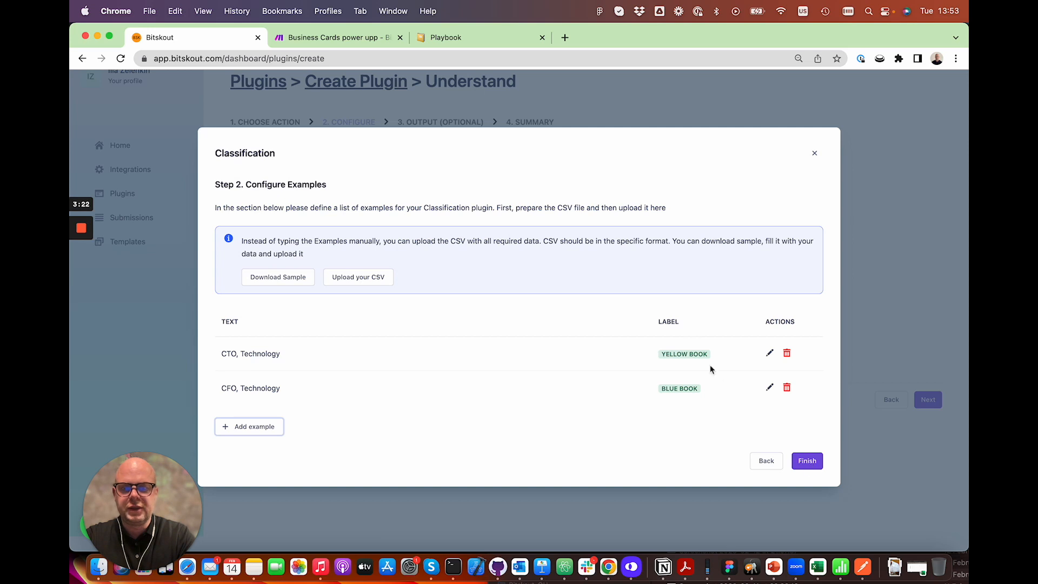
- Finish the example configuration and choose Make (Integromat) as the tool for the plugin's output
left_click(807, 461)
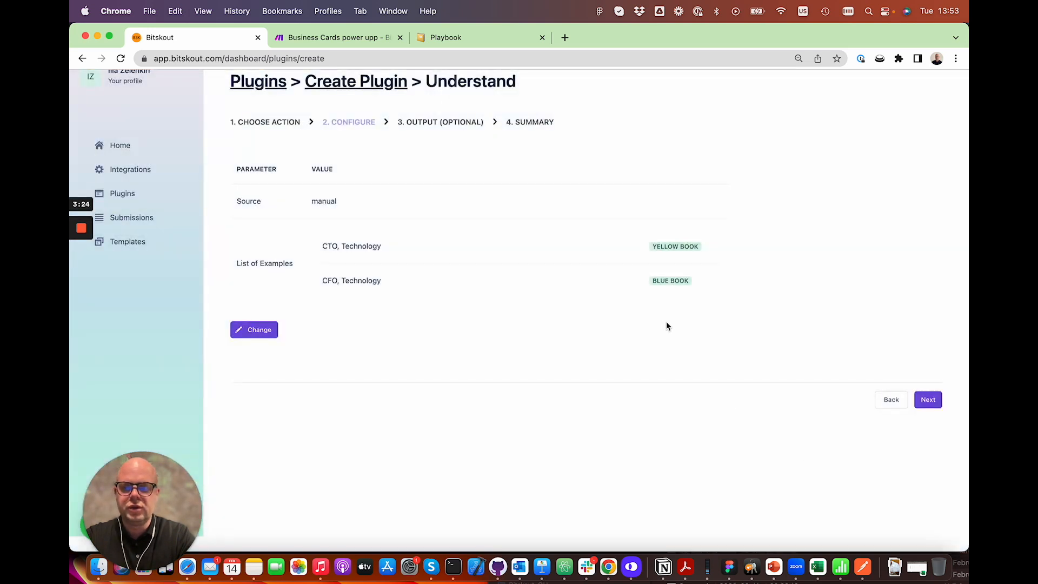
left_click(933, 402)
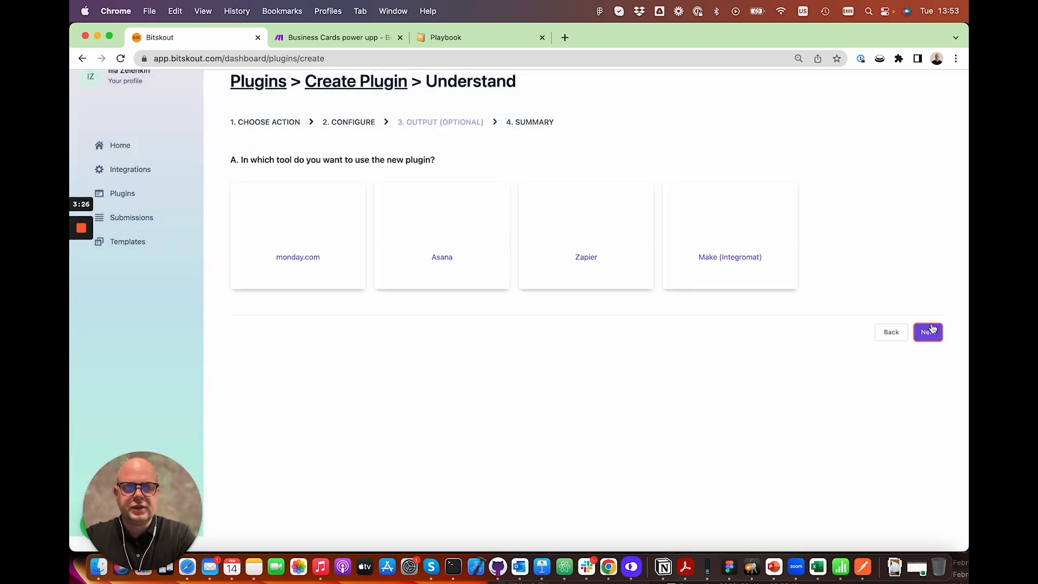
left_click(770, 225)
scroll(935, 465, "down", 2)
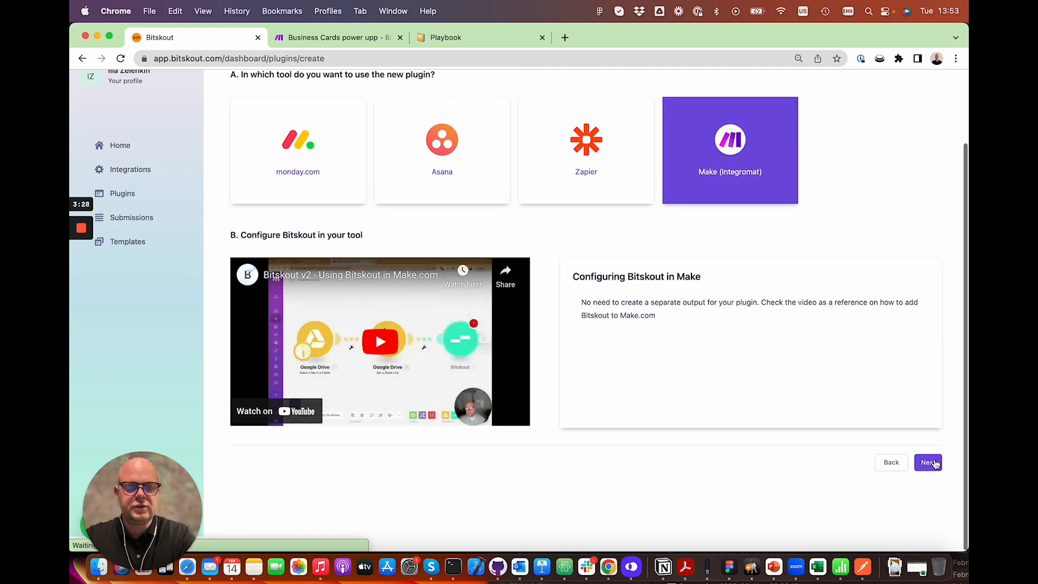
left_click(935, 465)
- Name the plugin "SOPs selection" and create it
left_click(512, 215)
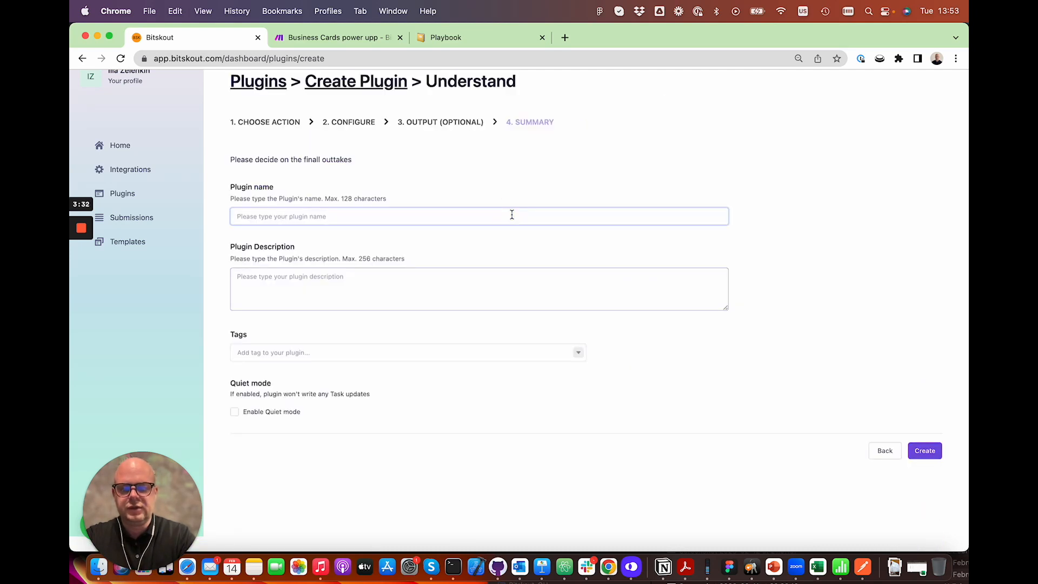
type("SOPs selection")
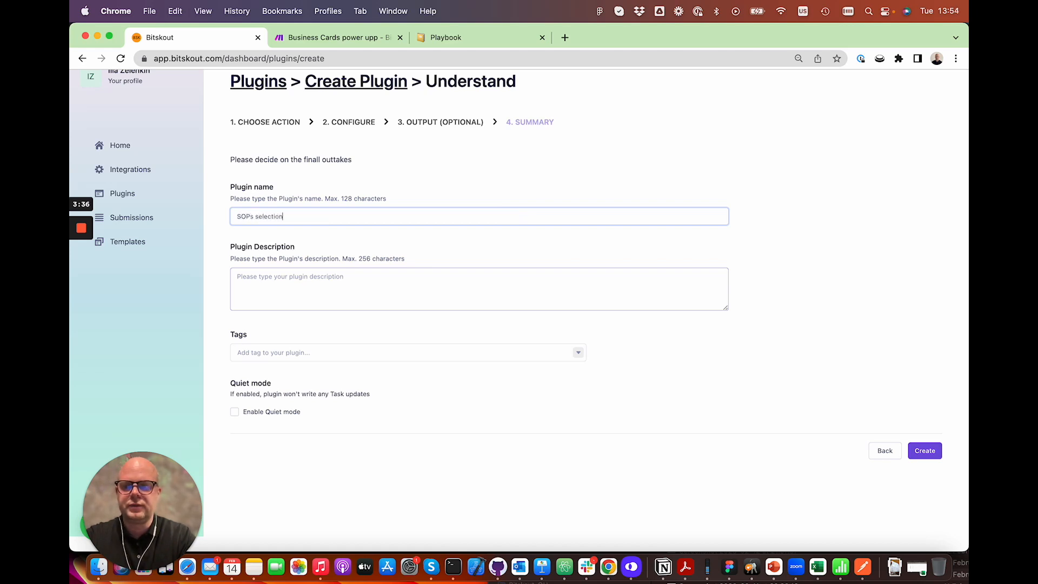
left_click(925, 451)
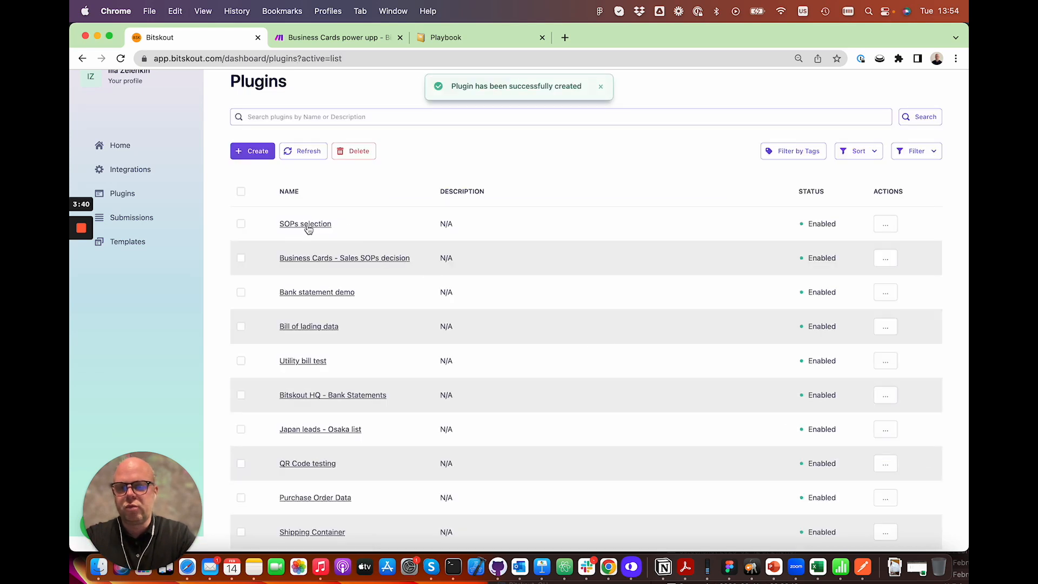
- Open the Business Cards - Sales SOPs decision plugin and review its validation examples and their labels
left_click(319, 260)
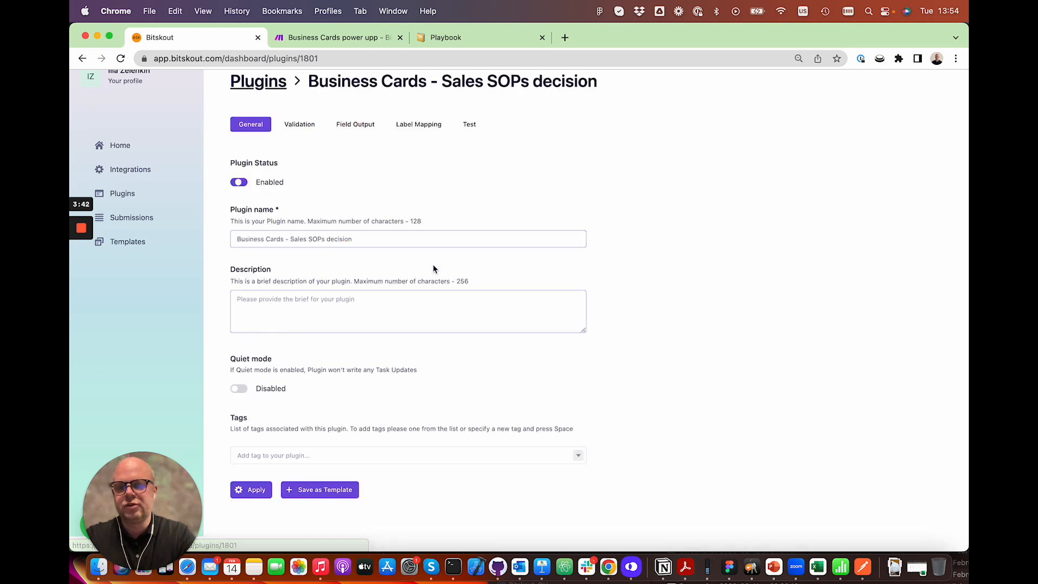
left_click(301, 121)
scroll(371, 219, "up", 1)
scroll(372, 219, "down", 1)
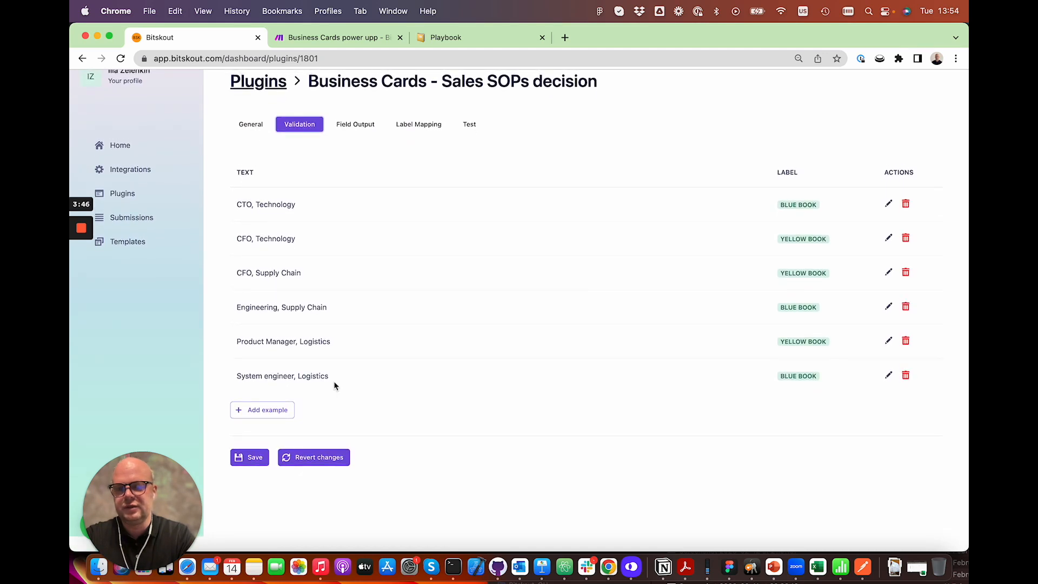
- View the business card scenario in Make, checking back once on the plugin's validation examples in Bitskout
left_click(355, 41)
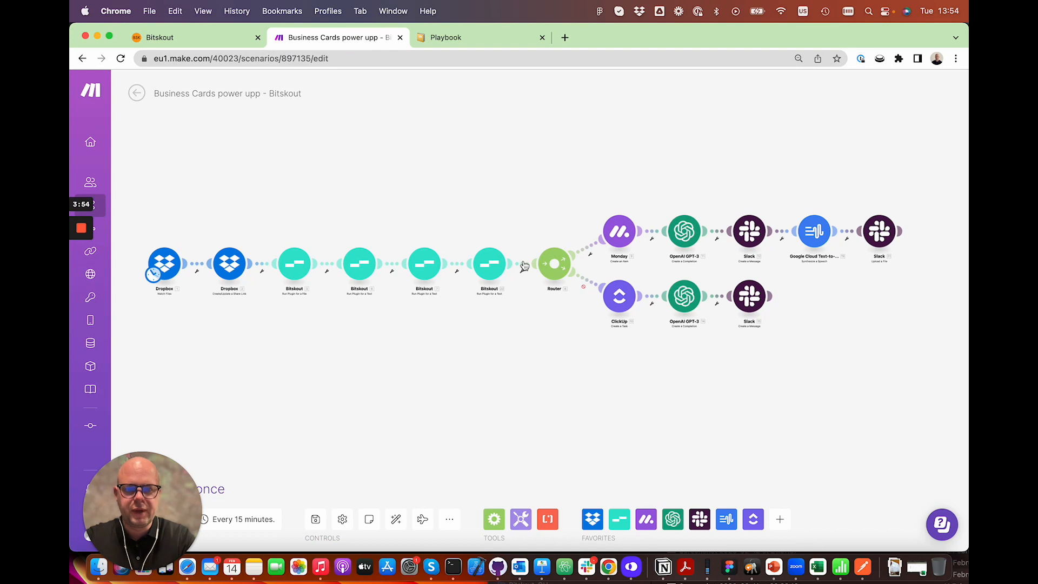
left_click(160, 37)
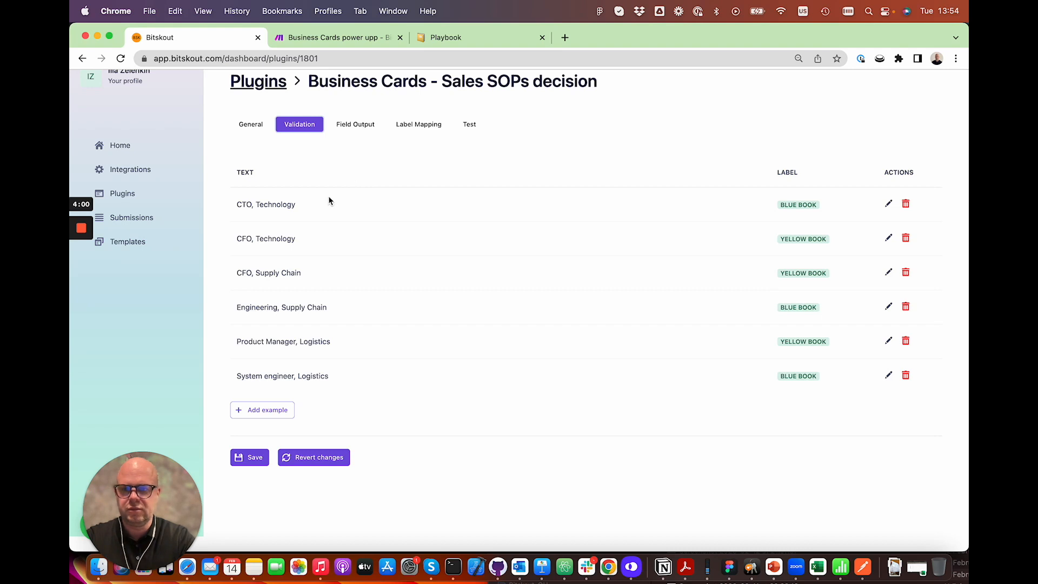
left_click(331, 37)
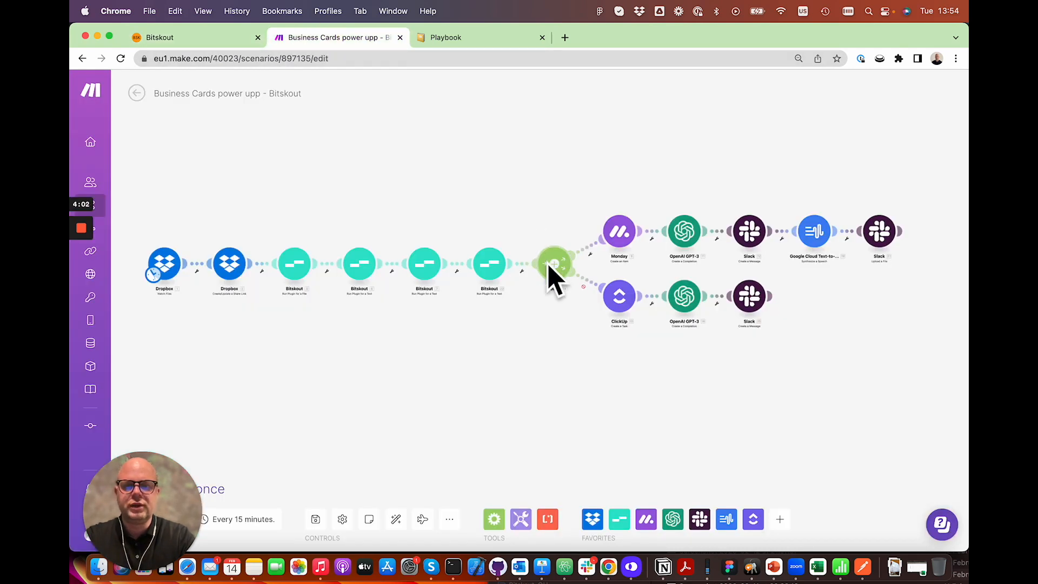
- Insert a Bitskout Run Plugin for a Text module before the router, using the workflow "Business Cards - Sales SOPs decision"
left_click(521, 266)
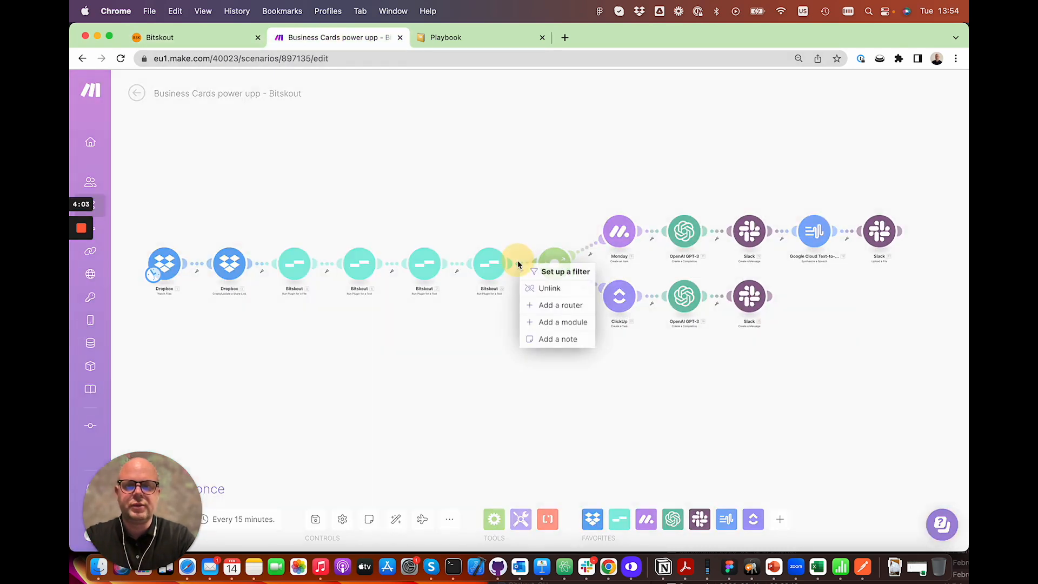
left_click(554, 321)
left_click(591, 191)
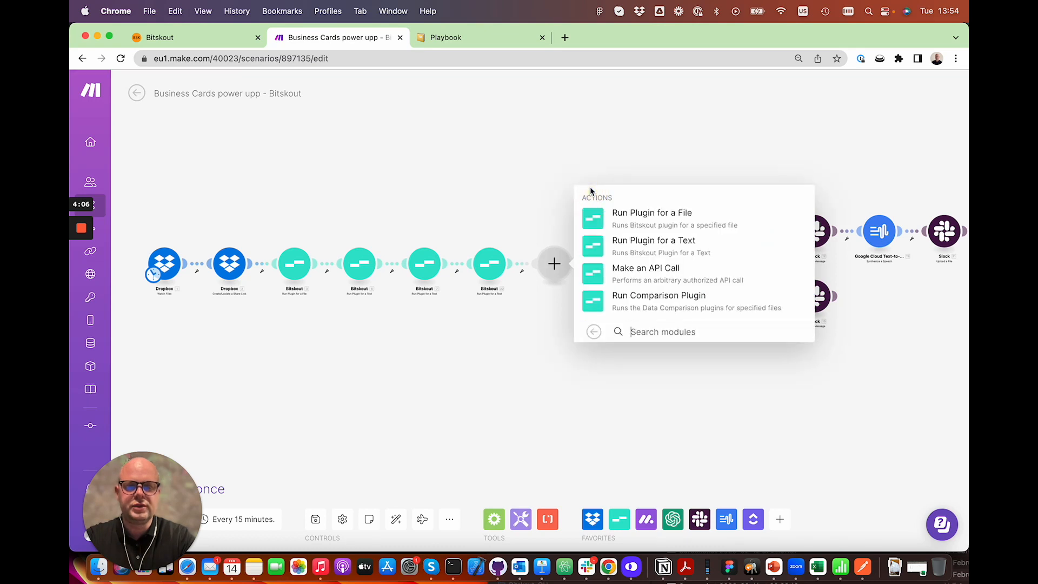
left_click(599, 250)
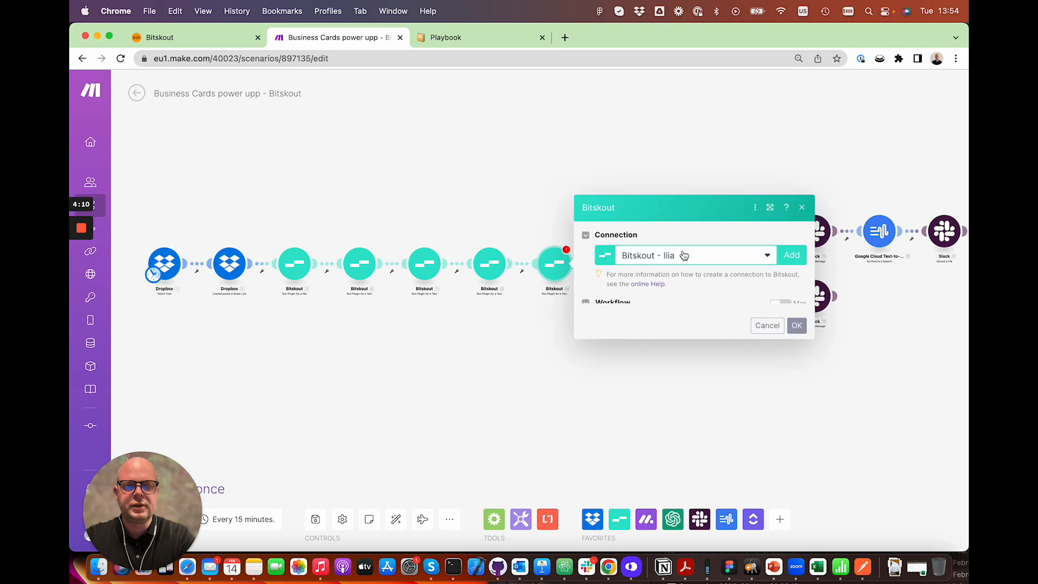
left_click(731, 262)
type("SOP")
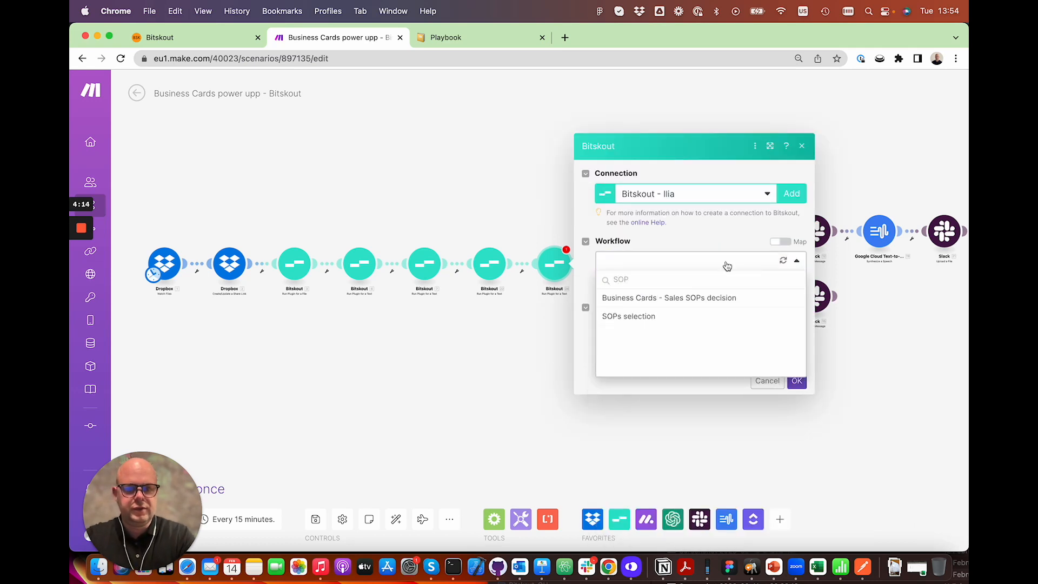
left_click(710, 303)
- Map the new module's input text to PERSON_POSITION from Bitskout 3 and Label from Bitskout 22, separated by a comma, and save the module
left_click(686, 326)
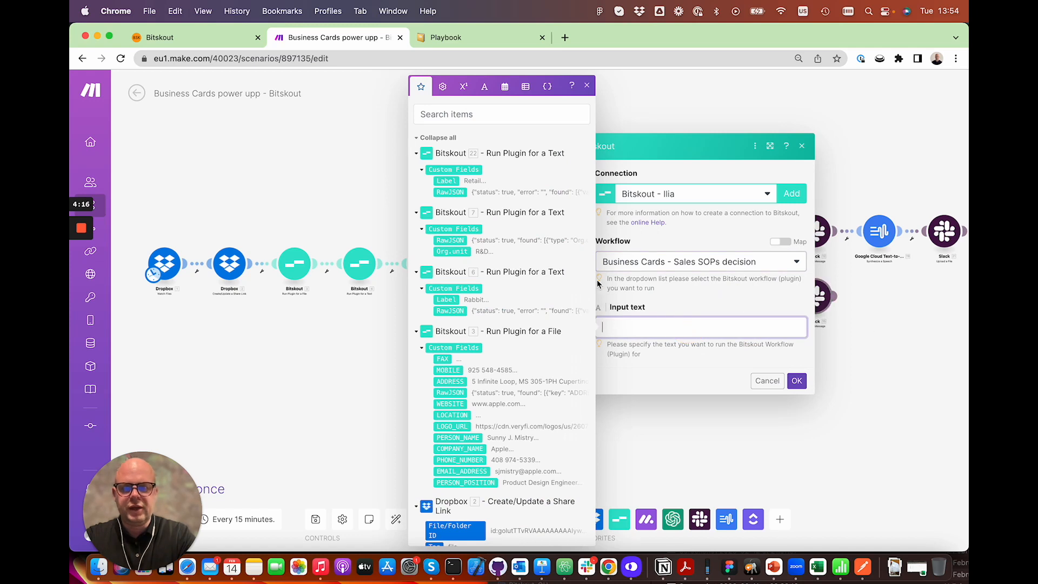
scroll(533, 289, "down", 2)
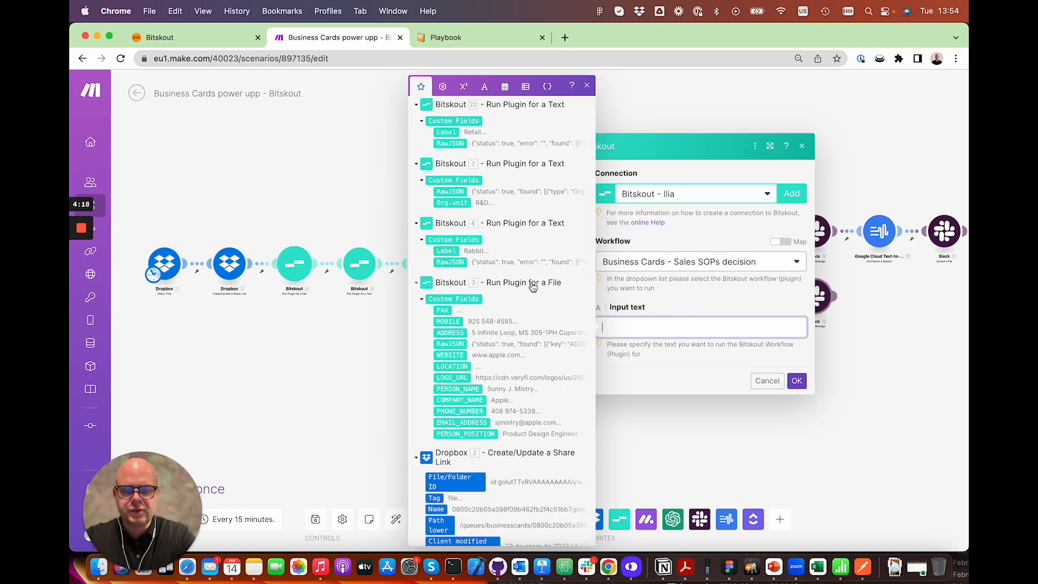
scroll(533, 292, "down", 1)
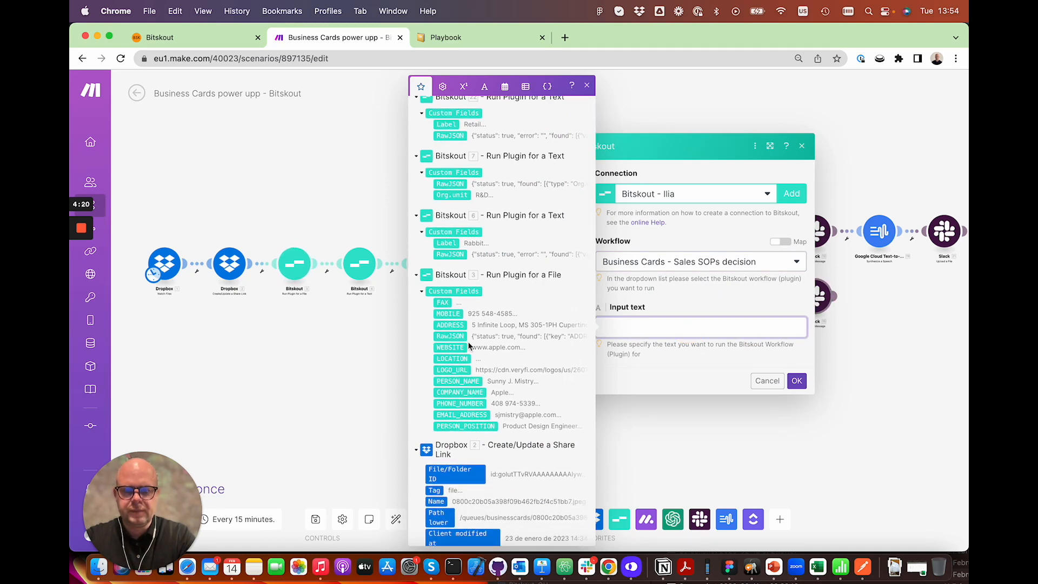
left_click(480, 426)
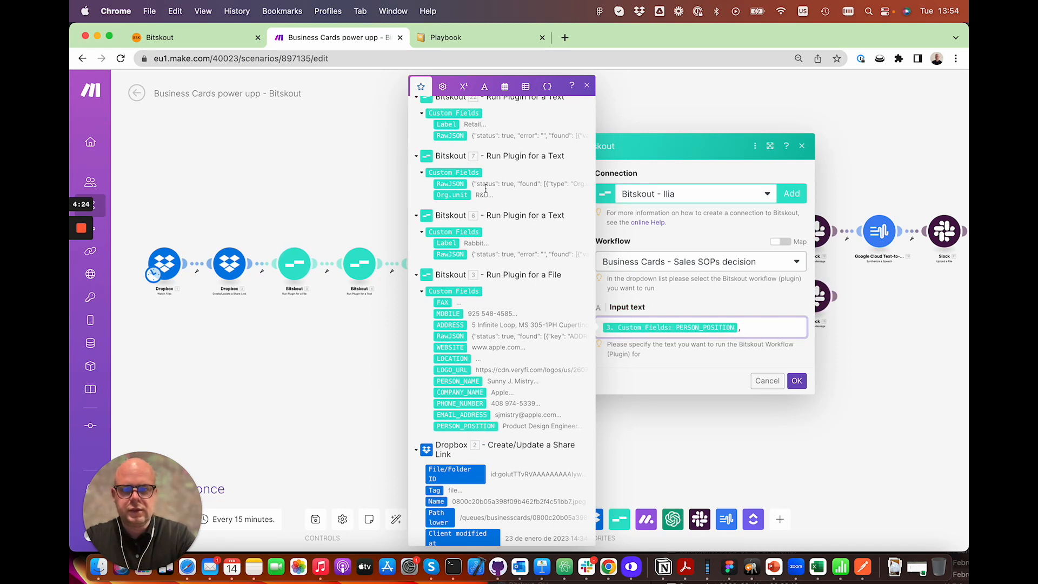
scroll(485, 187, "up", 5)
left_click(446, 166)
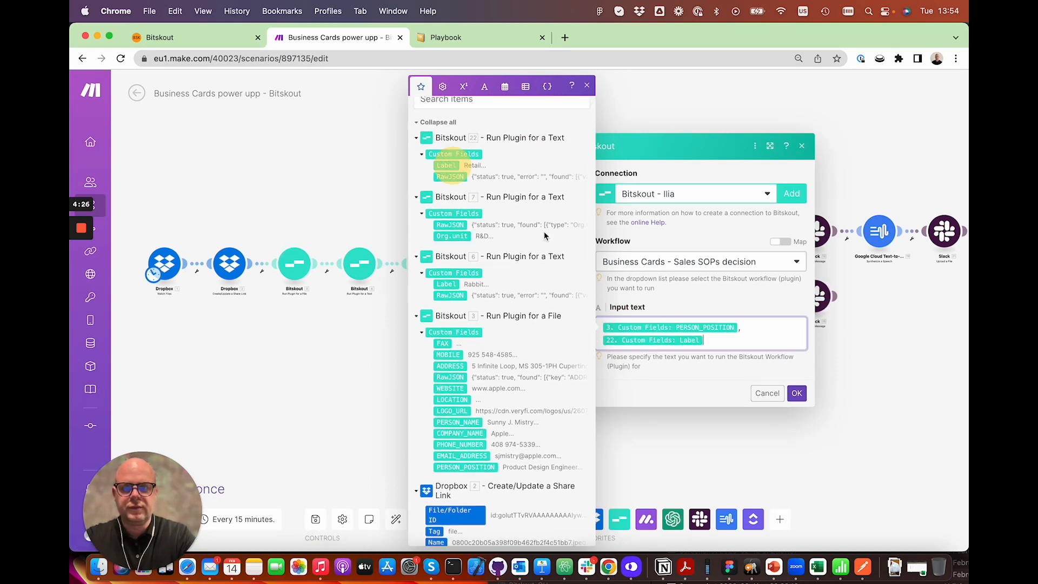
left_click(798, 393)
- Run only the new Bitskout module with PERSON_POSITION "Financial Analyst" and Label "Technology"
right_click(554, 264)
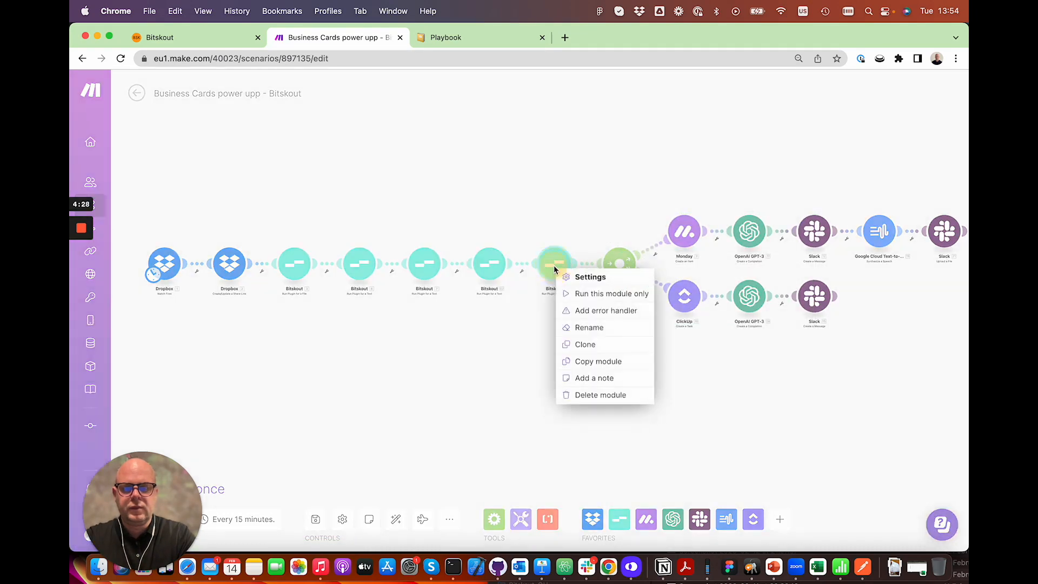
left_click(621, 295)
left_click(676, 274)
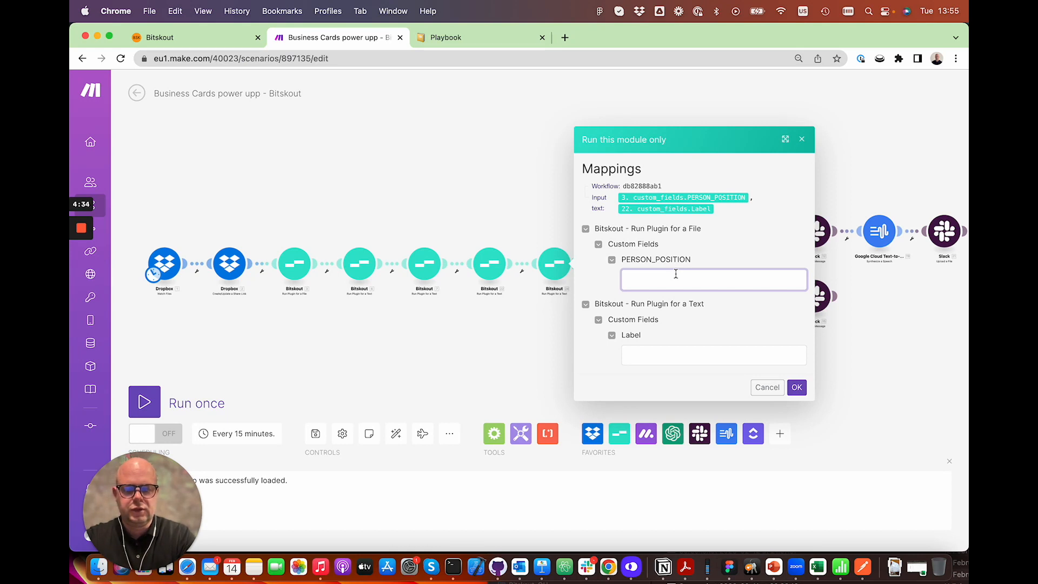
type("Financial")
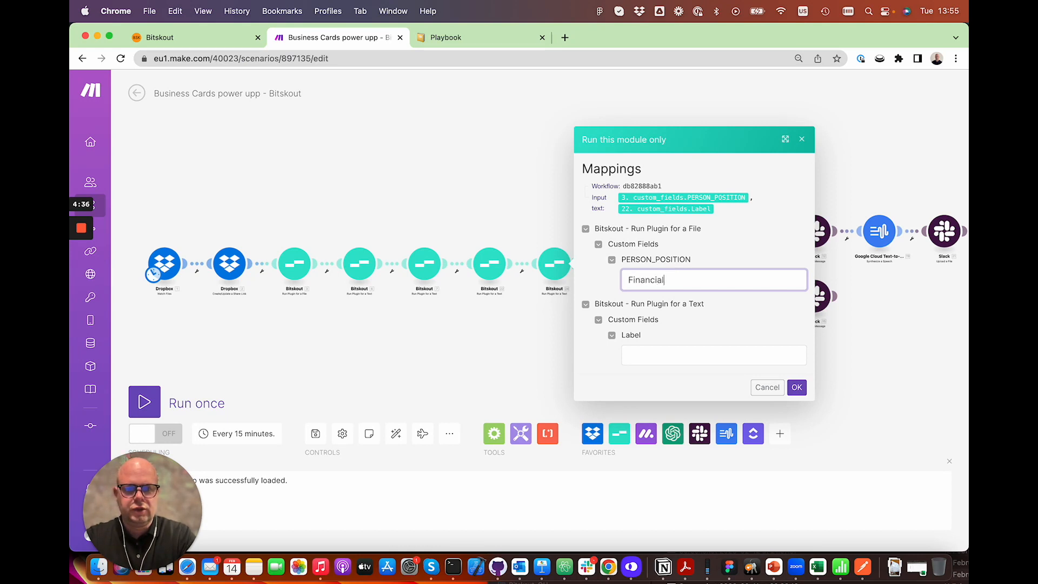
type(" Nalay")
key("BackSpace")
key("BackSpace")
key("BackSpace")
type("naly")
left_click(671, 354)
type("Technology")
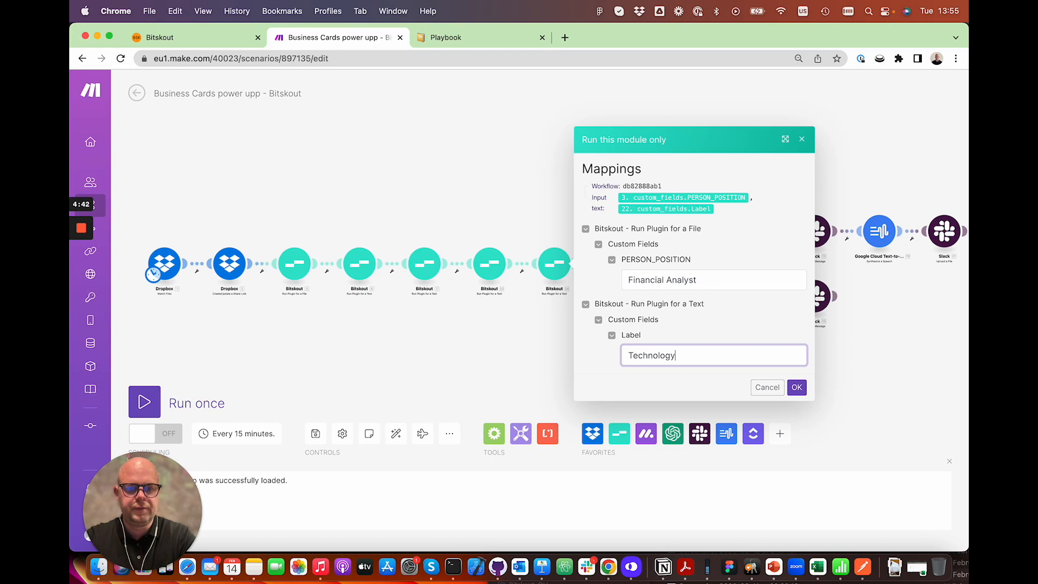
left_click(797, 386)
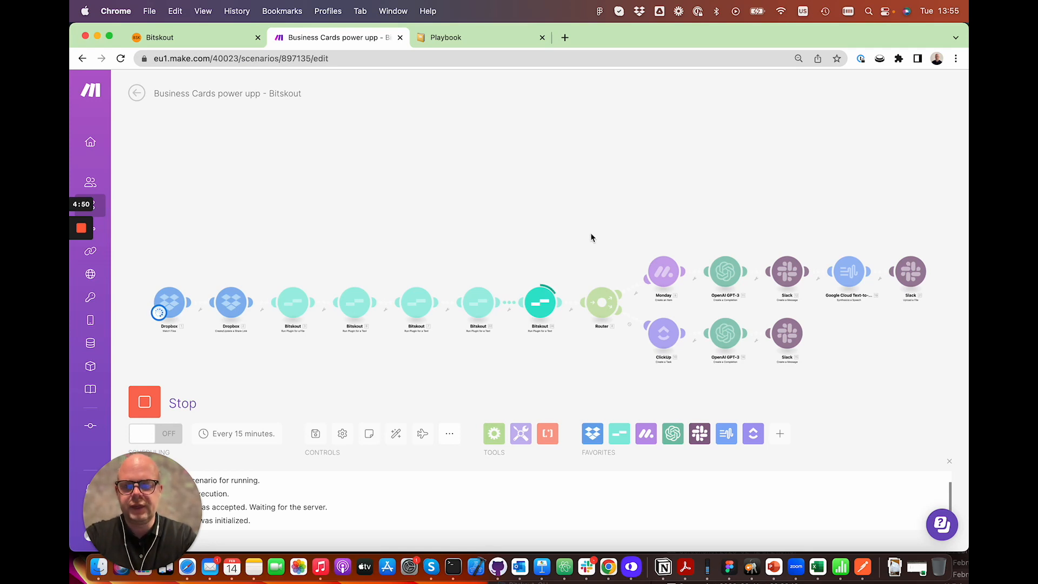
- Inspect the custom fields in the Bitskout module's test run output
left_click(560, 283)
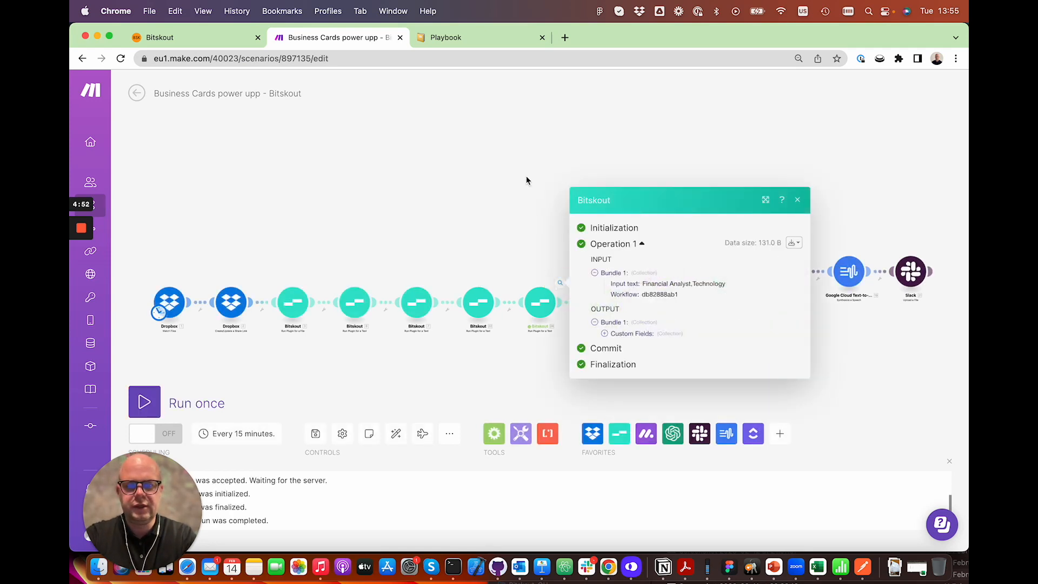
left_click(604, 333)
left_click_drag(677, 329, 648, 329)
left_click(527, 225)
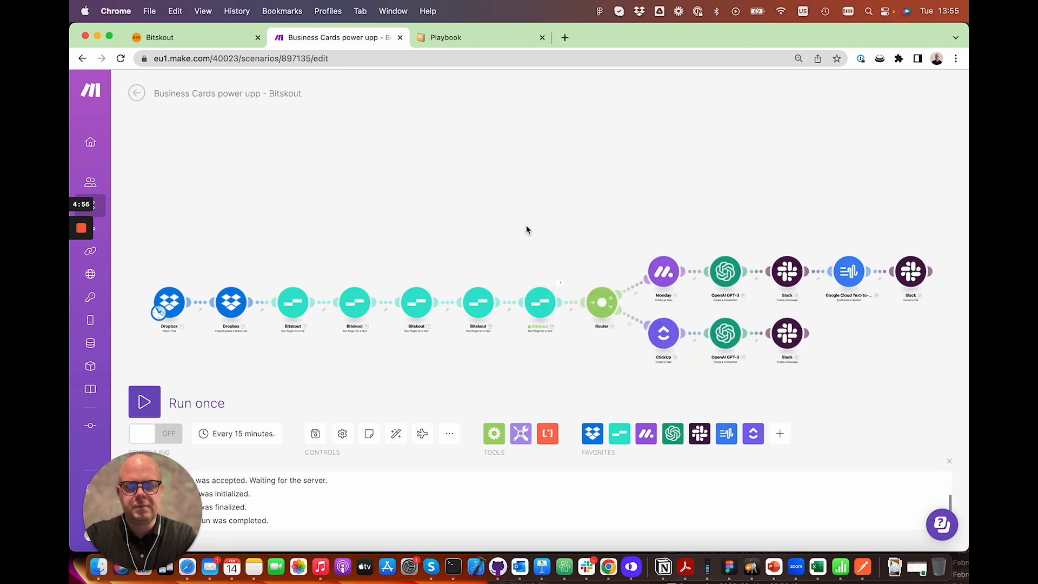
- Add another column value item to the Monday module, after Industry, and assign it to the Sales Set column
left_click(663, 274)
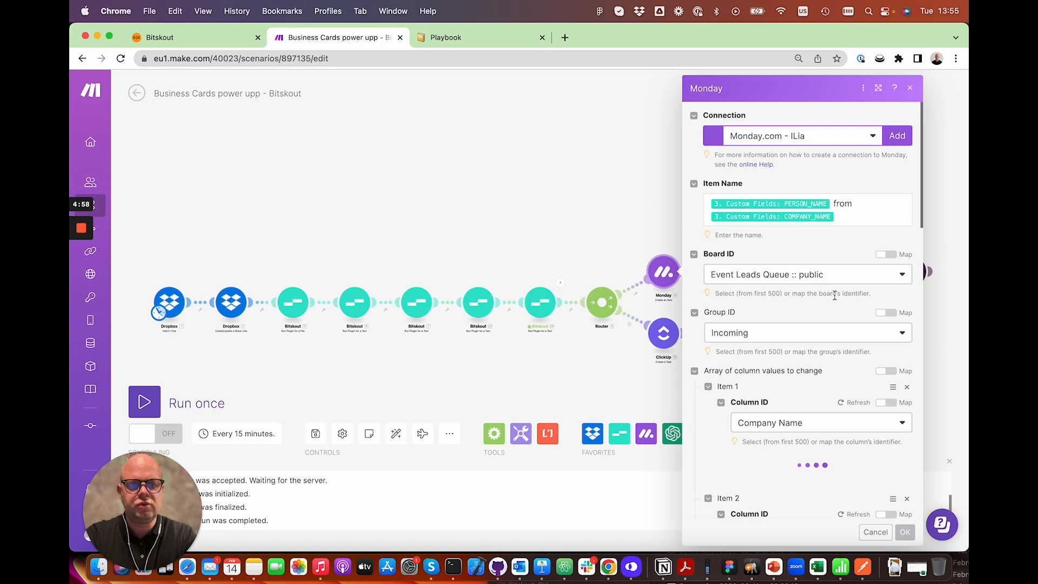
scroll(836, 300, "down", 2)
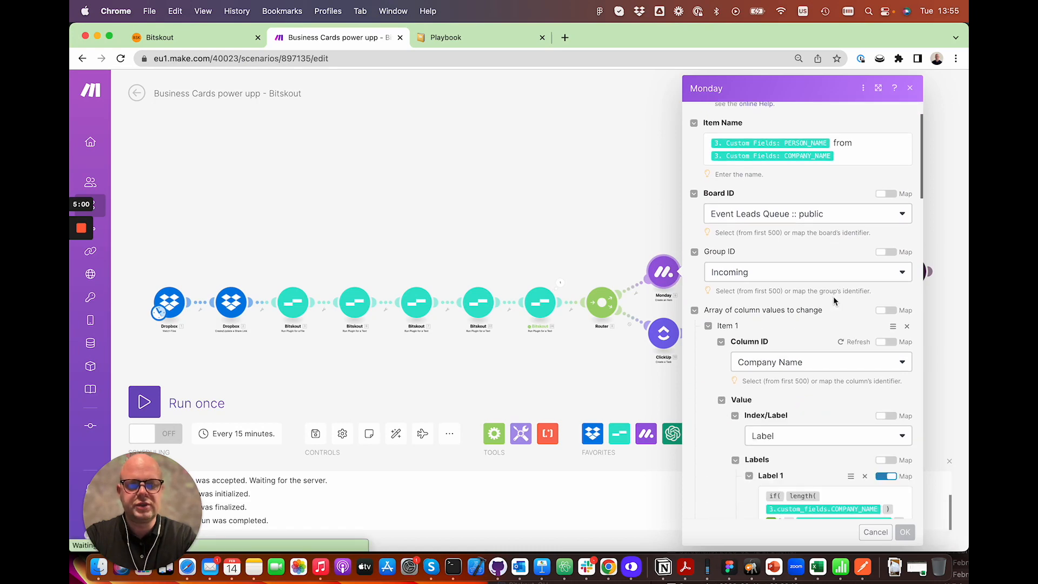
scroll(834, 301, "down", 8)
scroll(834, 301, "down", 12)
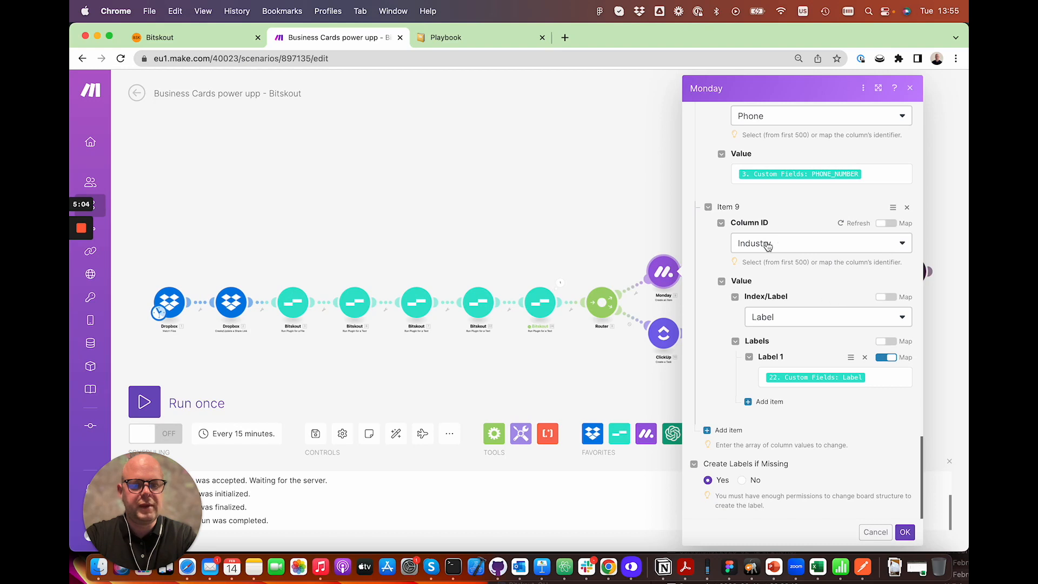
scroll(798, 365, "down", 1)
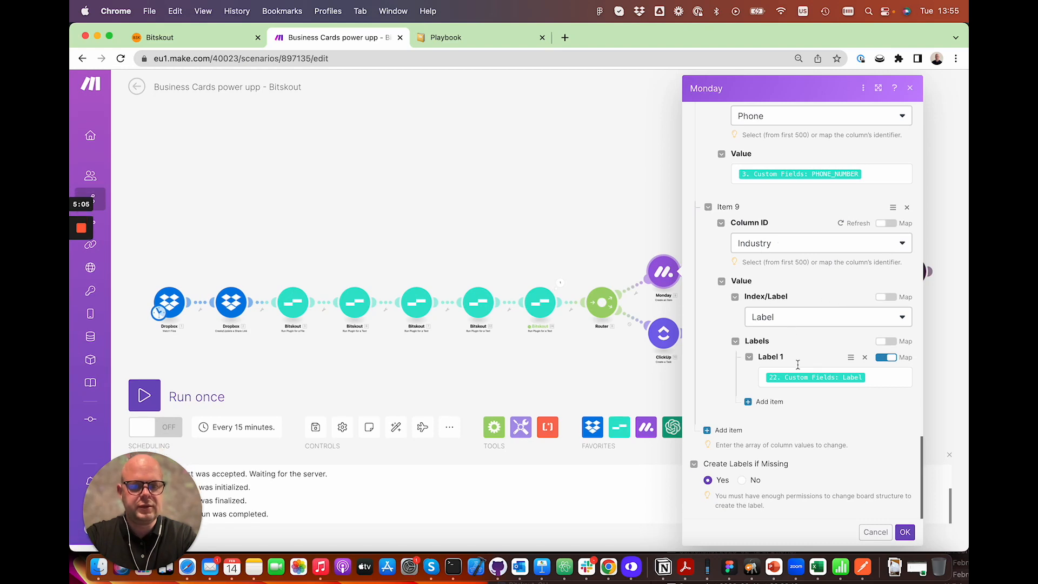
left_click(708, 430)
left_click(817, 466)
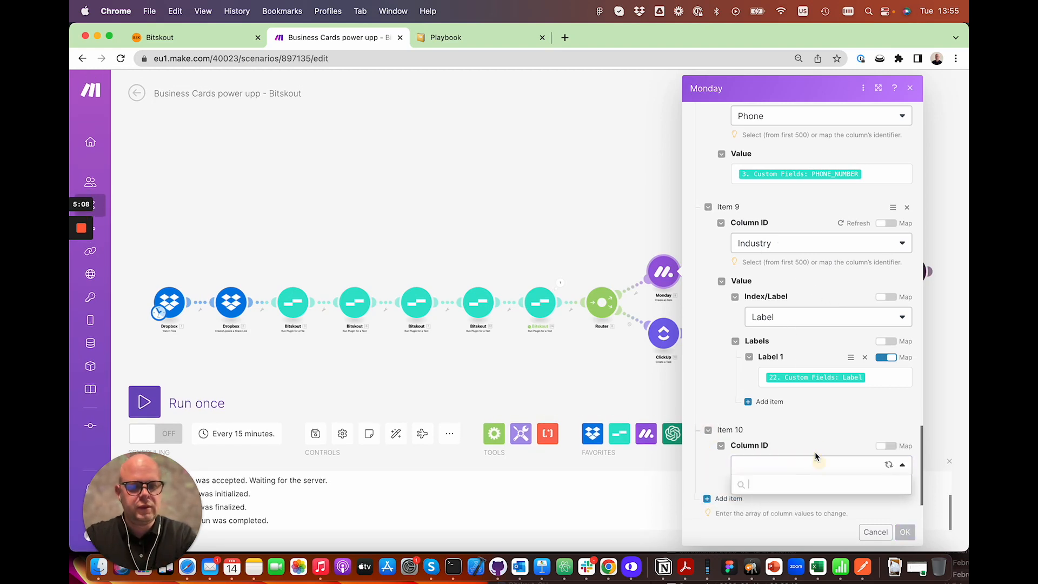
scroll(811, 422, "down", 10)
scroll(809, 419, "down", 2)
left_click(770, 426)
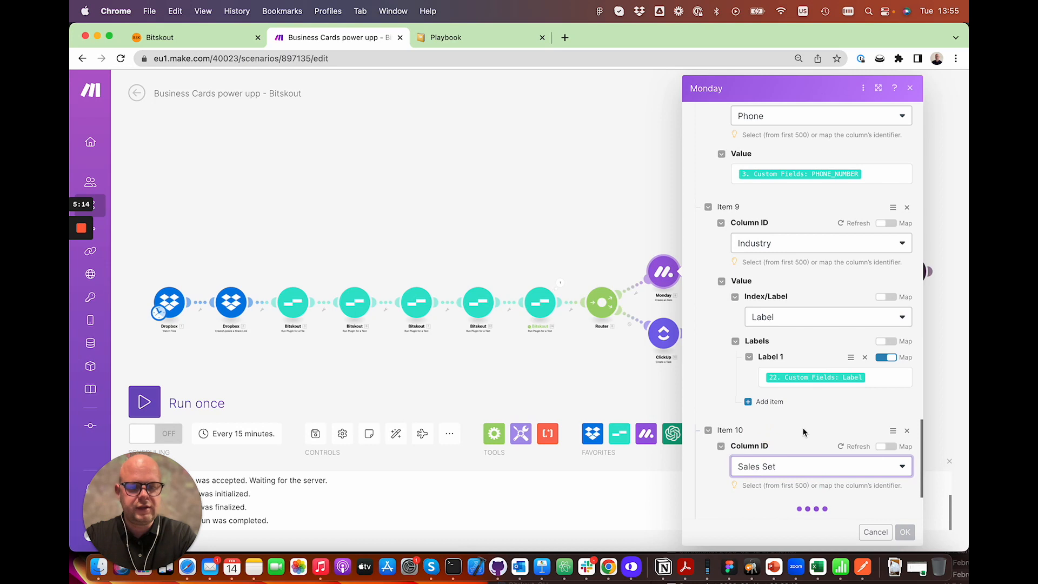
- Set the Sales Set item's Index/Label to Label, map its label to Bitskout 24's Label field, and save the Monday module
scroll(802, 427, "down", 3)
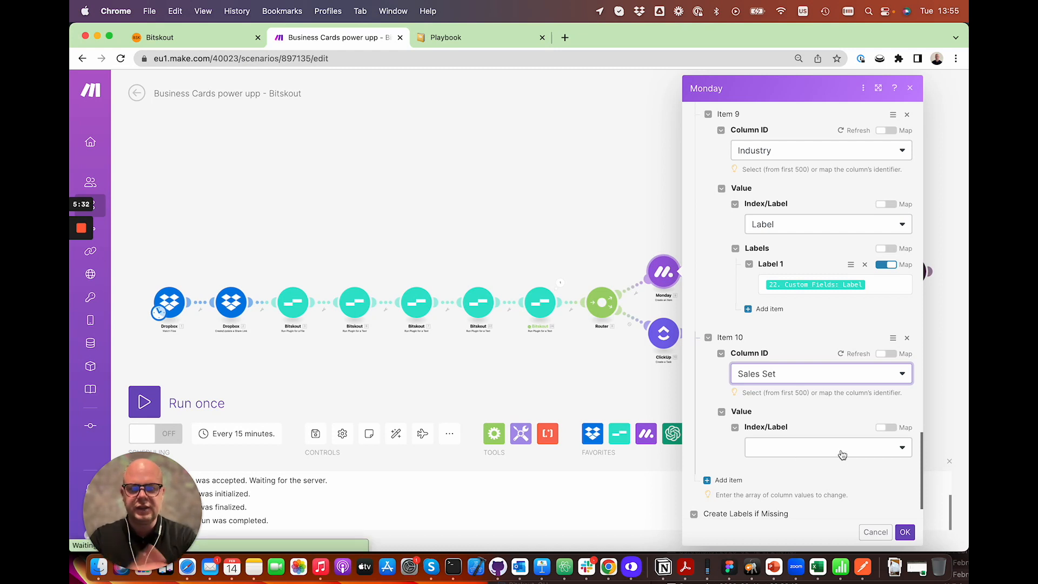
left_click(886, 428)
left_click(886, 428)
left_click(844, 447)
left_click(801, 483)
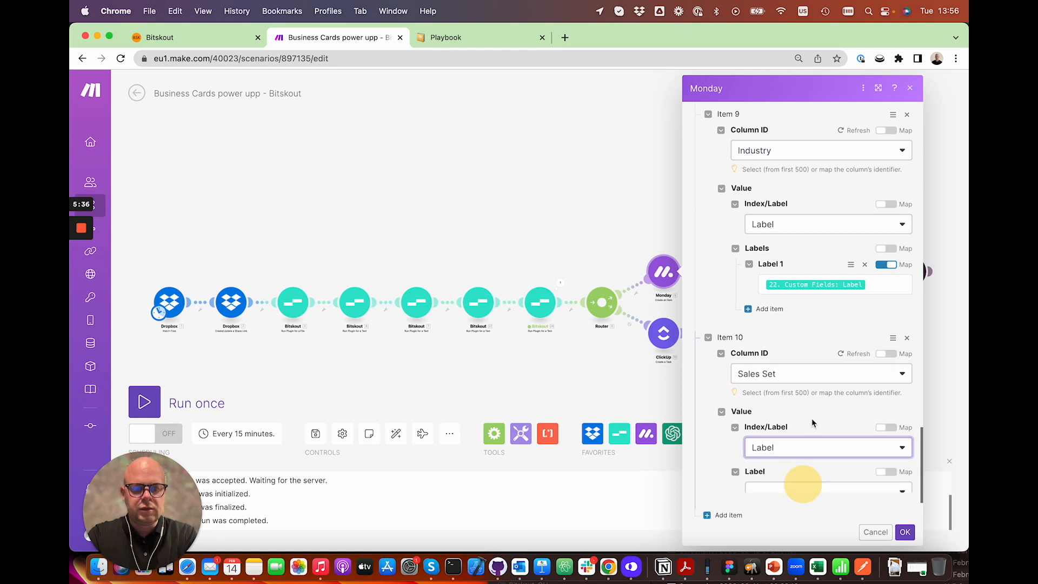
scroll(811, 405, "down", 3)
left_click(887, 391)
left_click(846, 411)
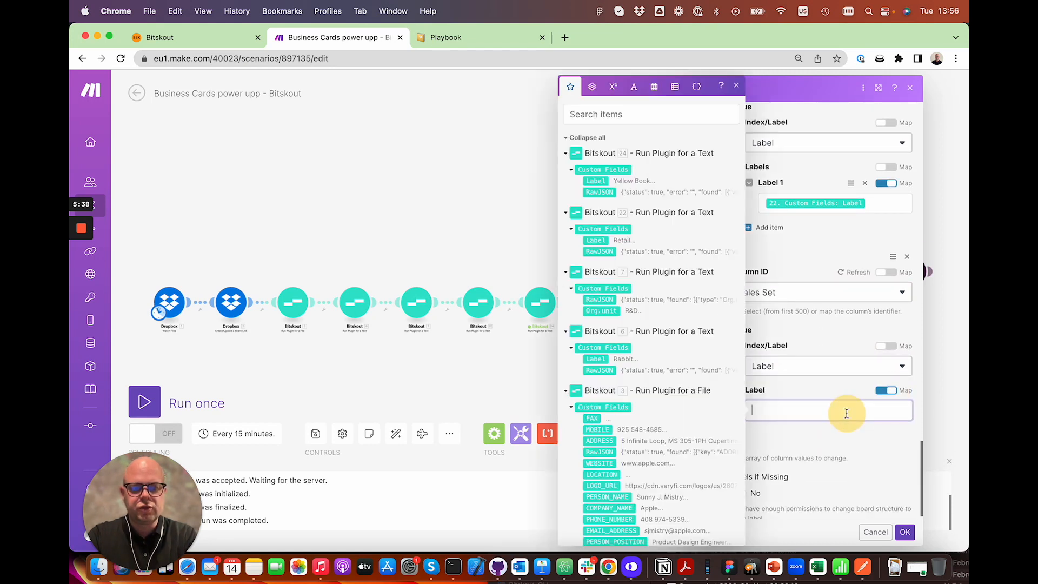
left_click(595, 181)
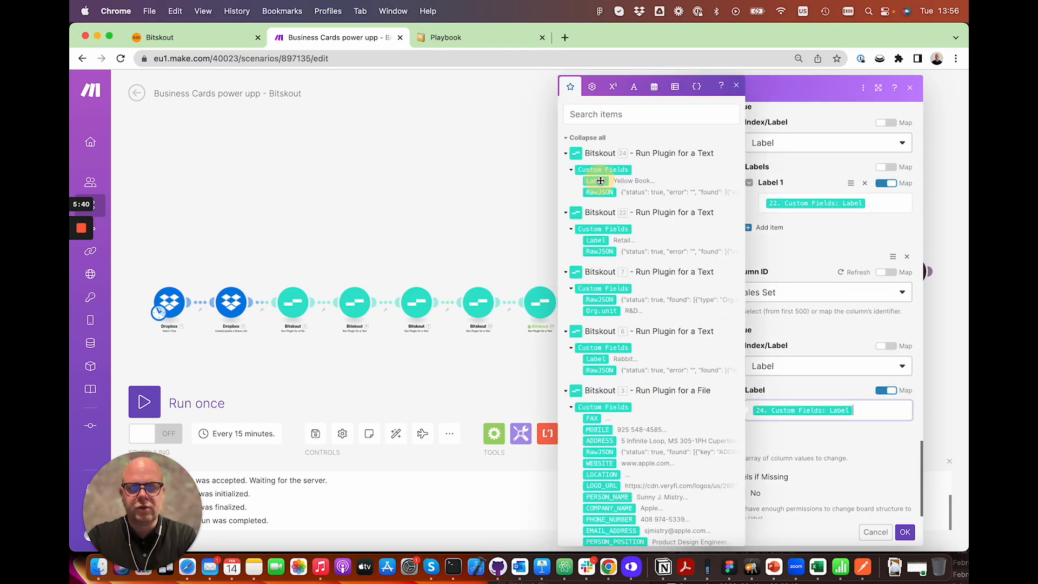
left_click(843, 457)
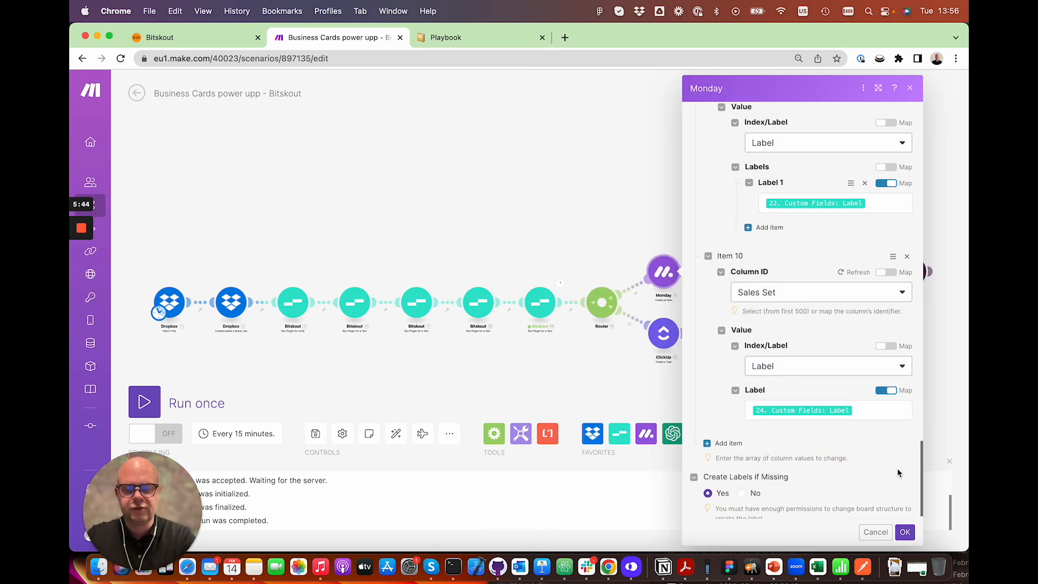
scroll(881, 466, "down", 1)
left_click(906, 533)
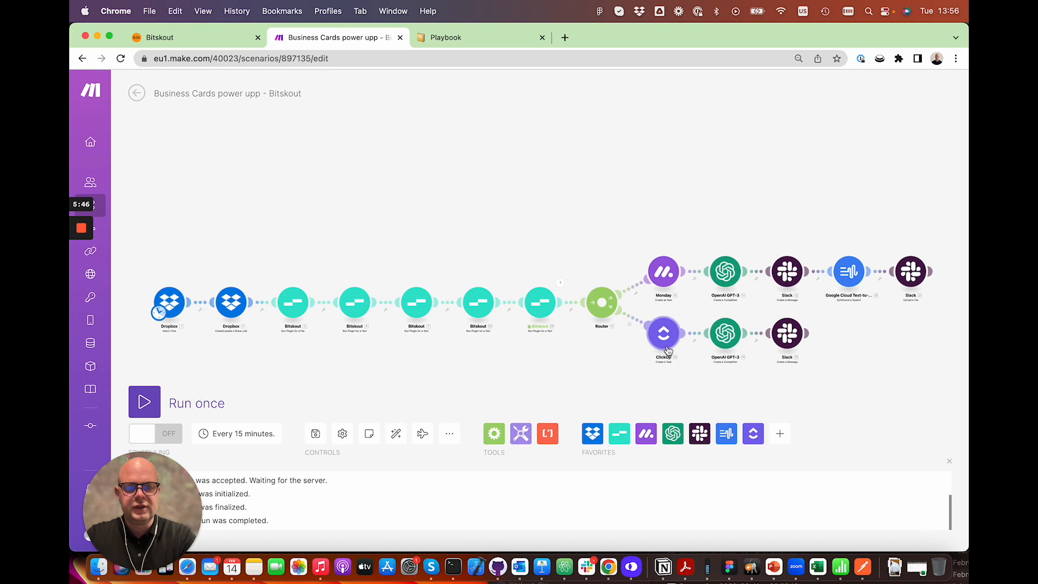
- Run the whole business card scenario once
scroll(491, 371, "down", 1)
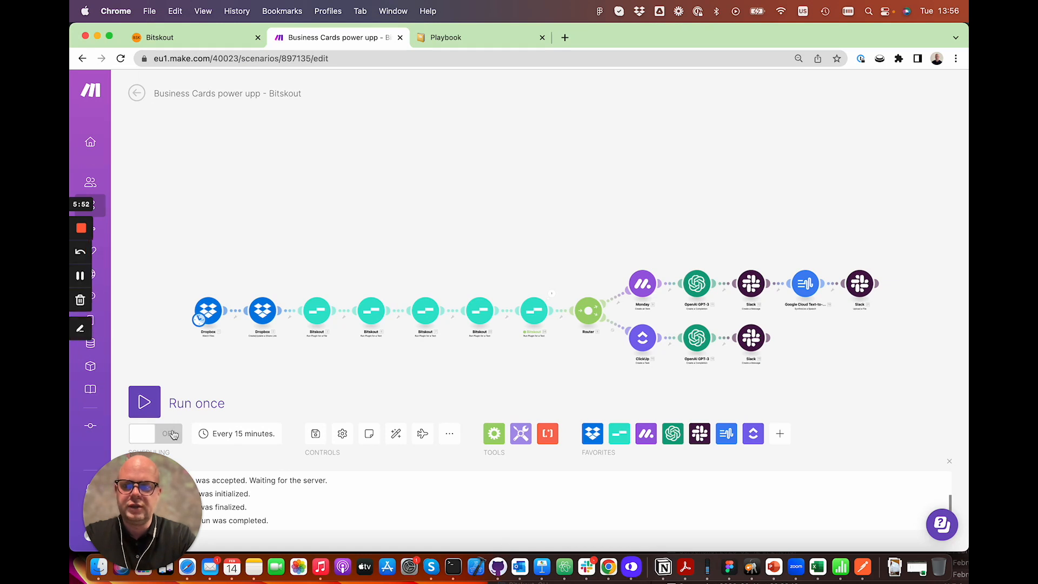
scroll(153, 246, "down", 1)
left_click(80, 276)
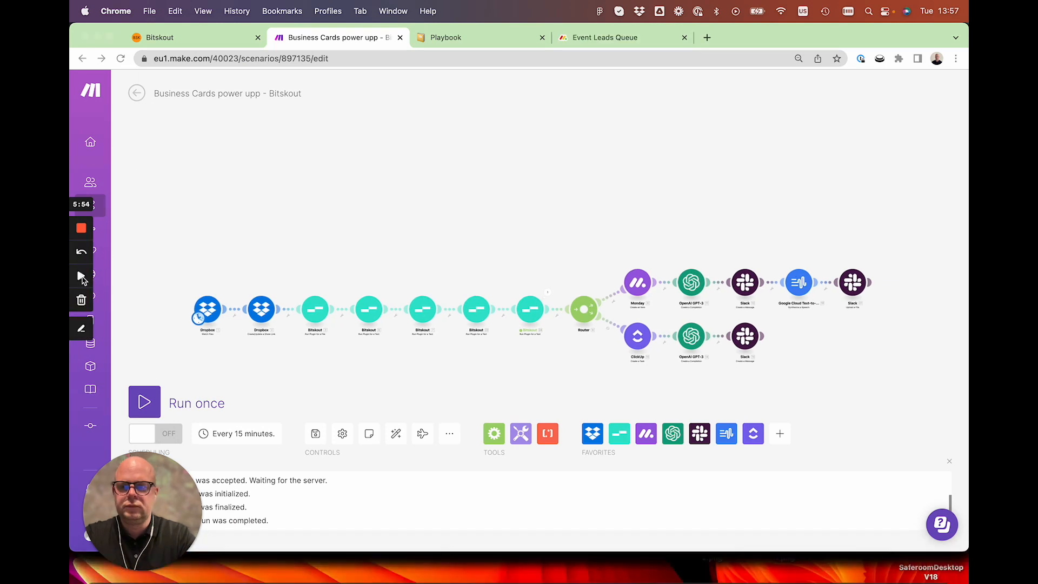
left_click(141, 401)
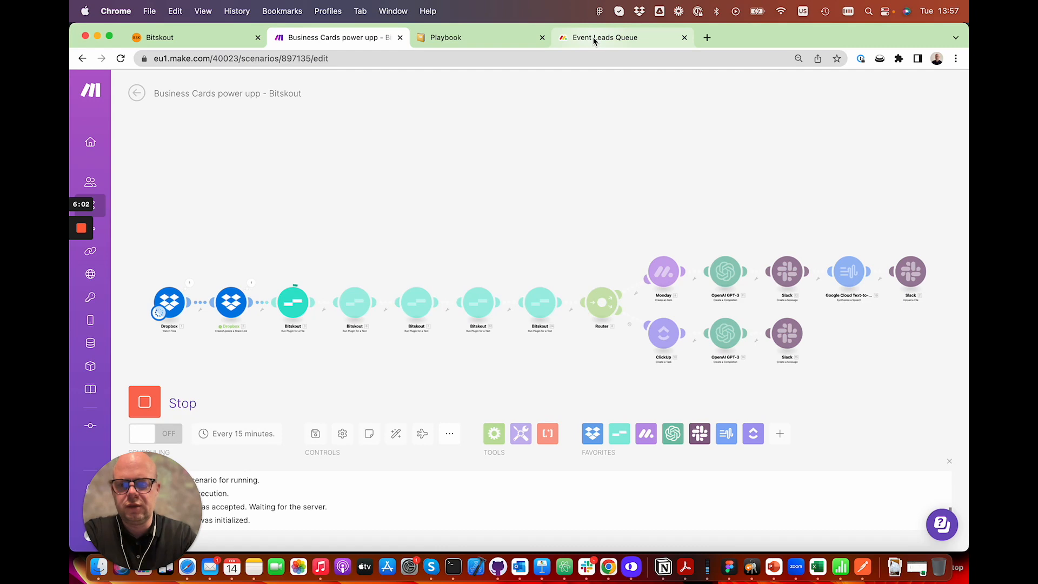
- Check the incoming leads on the Event Leads Queue board, comparing the Lead Targeting, Industry and Sales Set columns
left_click(609, 38)
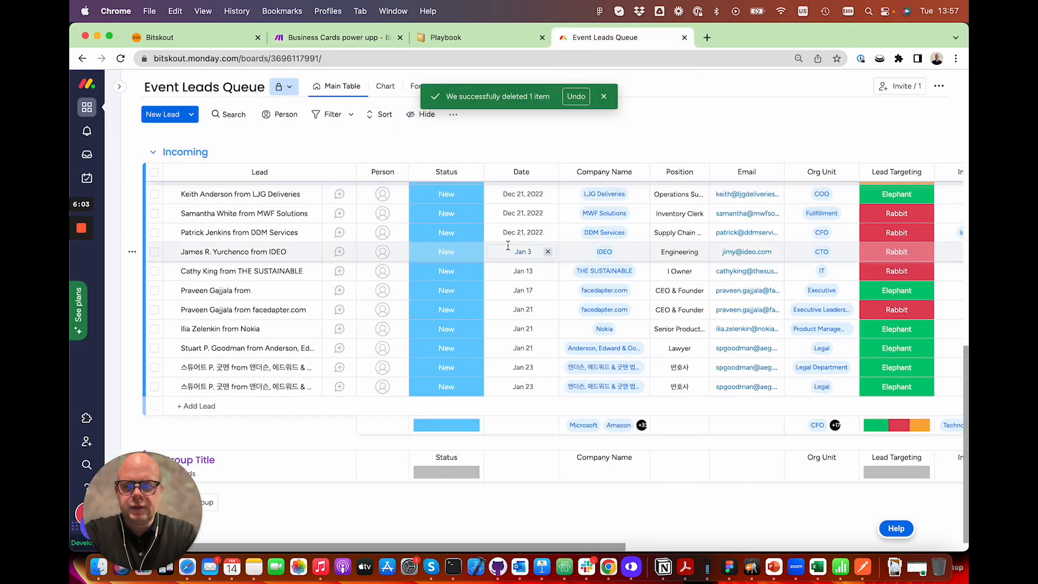
scroll(643, 345, "right", 10)
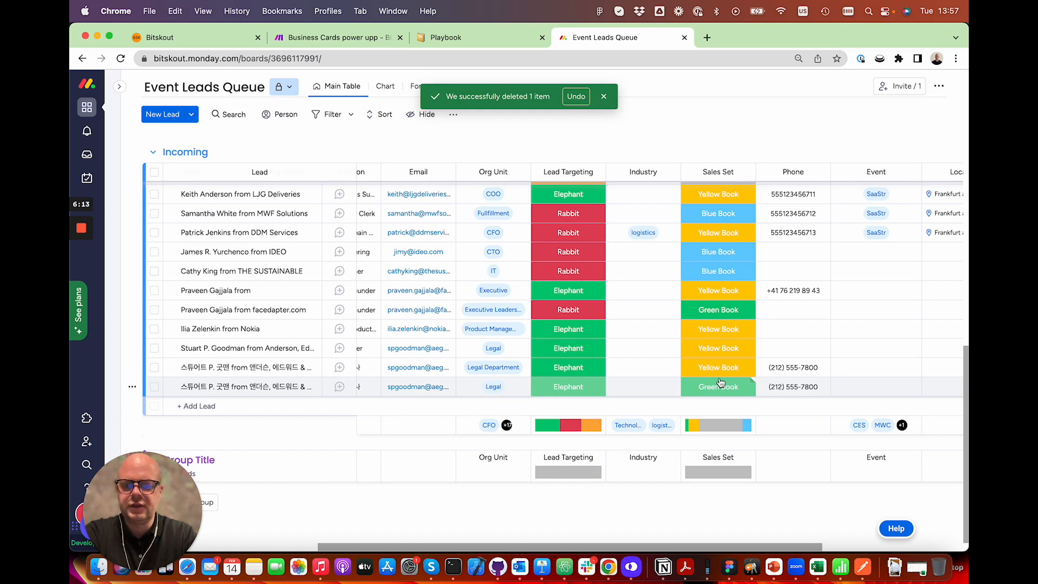
scroll(720, 382, "right", 8)
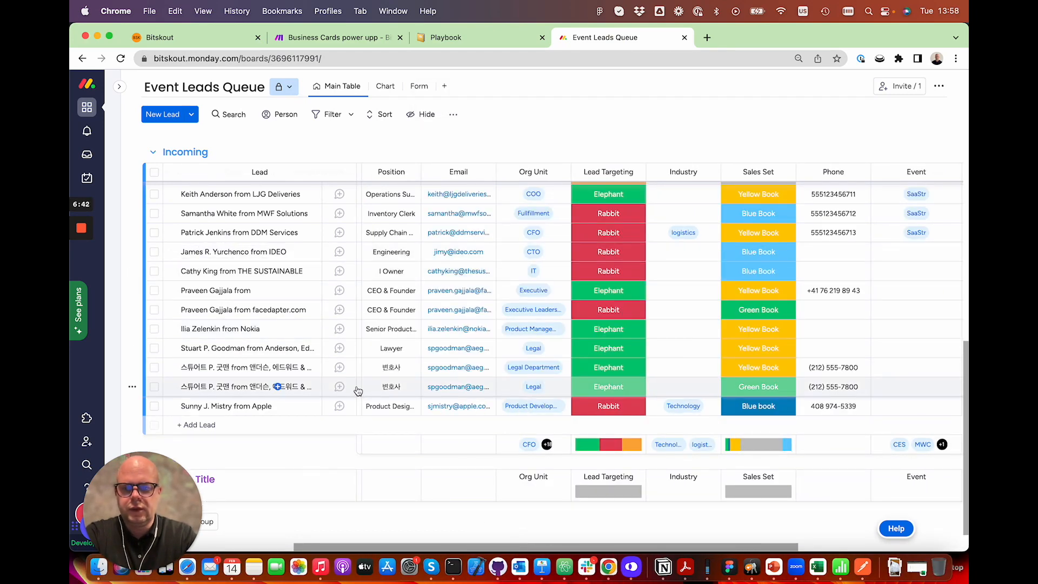
scroll(527, 417, "right", 5)
scroll(529, 417, "right", 1)
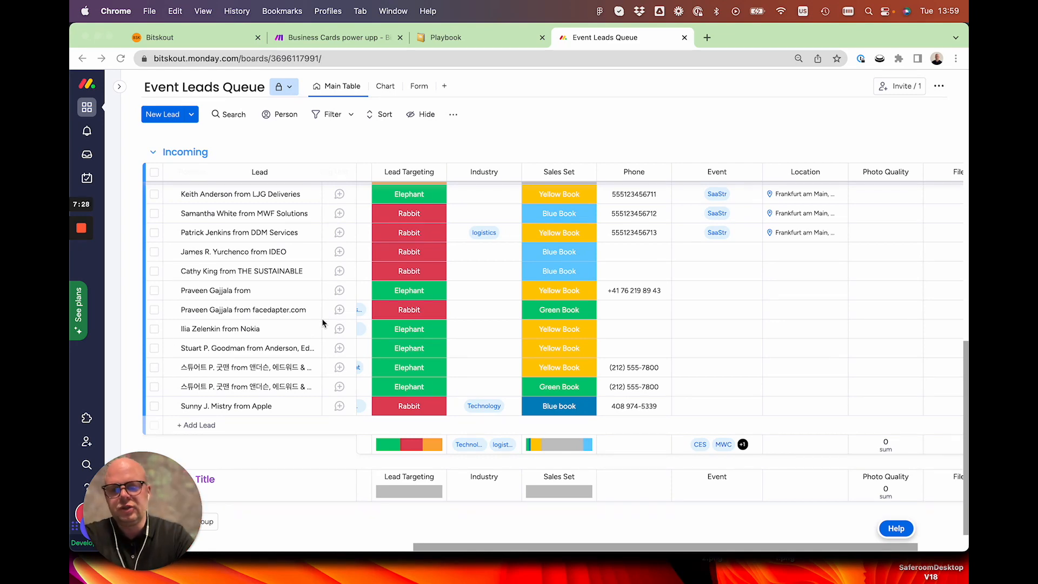
- Switch to Slack to check the scenario's audio message in the #random channel, and return to the leads board
mouse_move(378, 573)
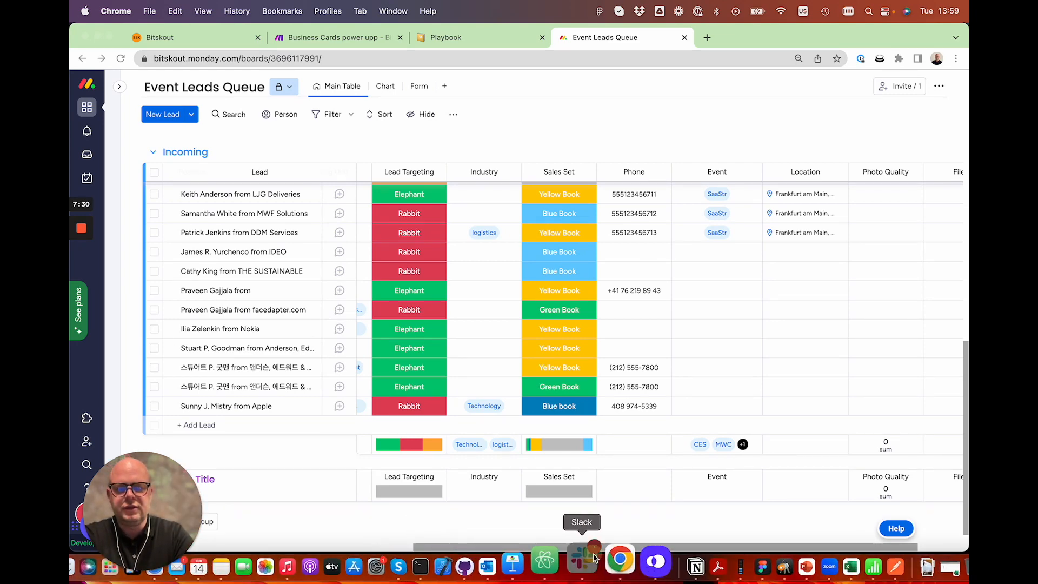
left_click(594, 558)
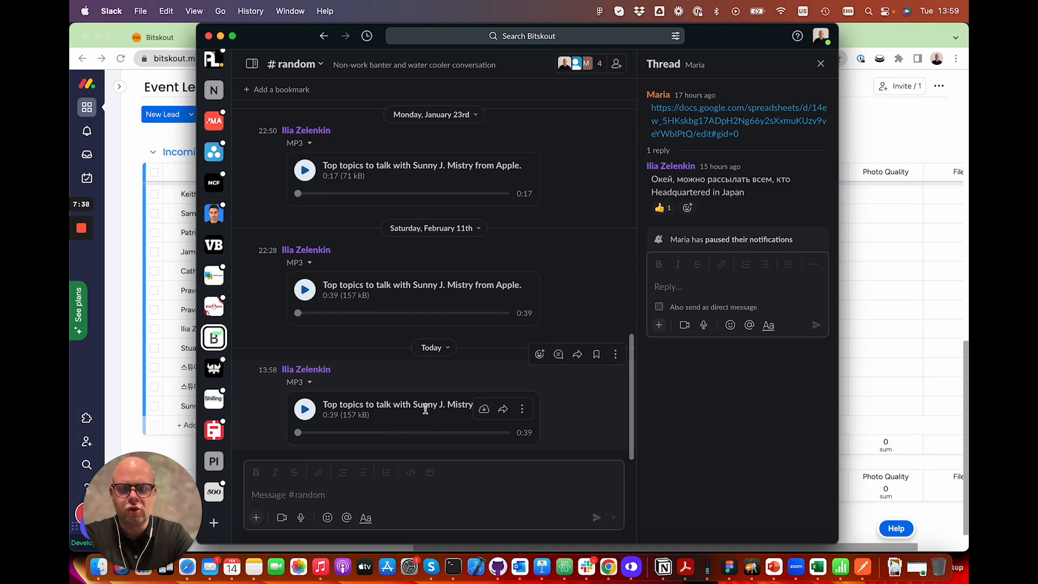
left_click(875, 408)
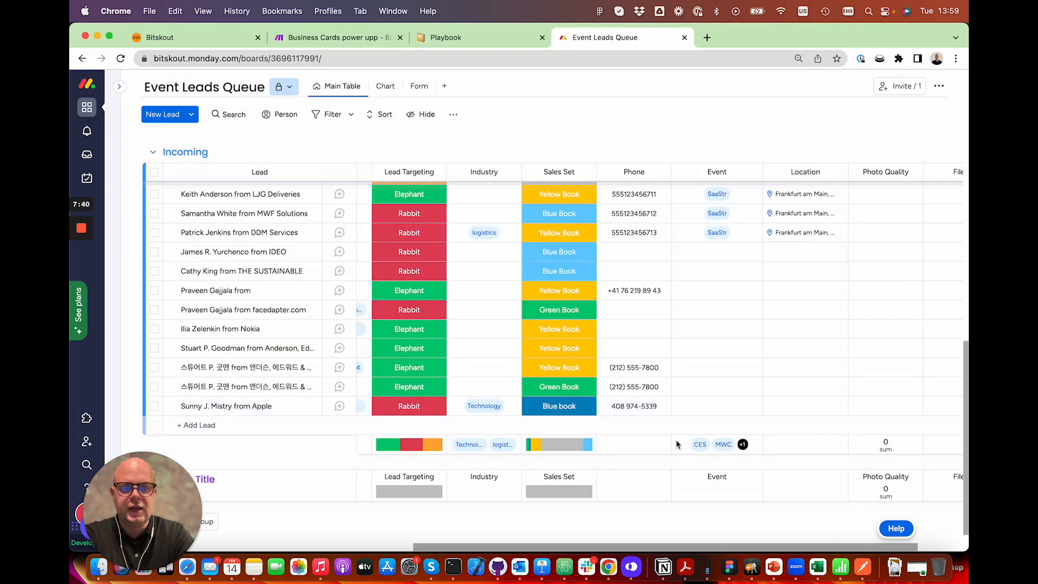